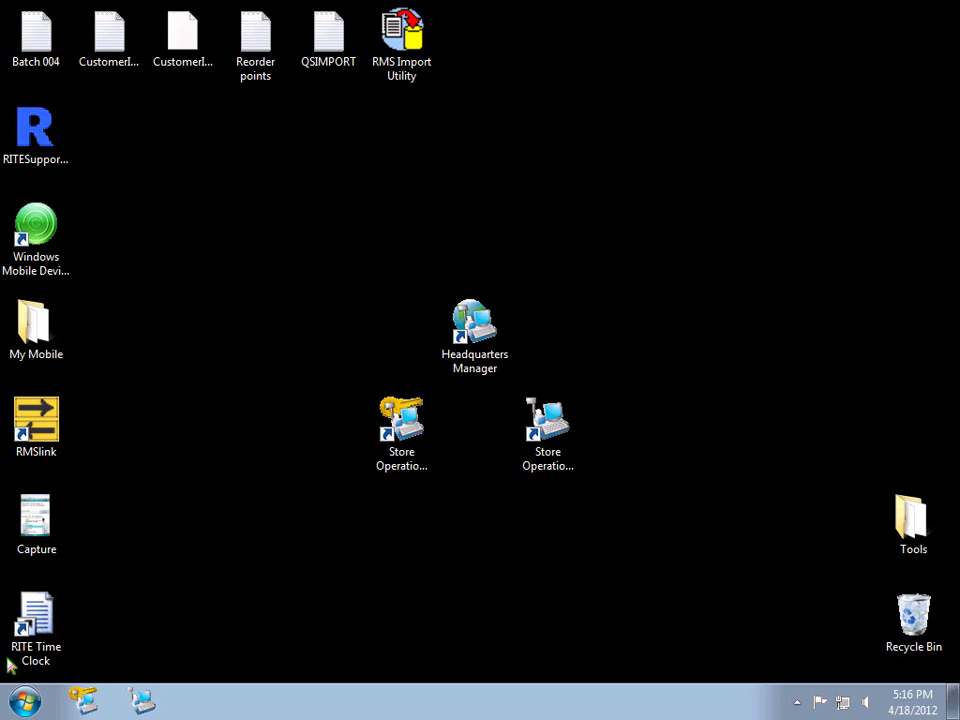
Launch Store Operations Manager from the Microsoft Retail Management System program group and log in with the user ID and password
left_click(385, 440)
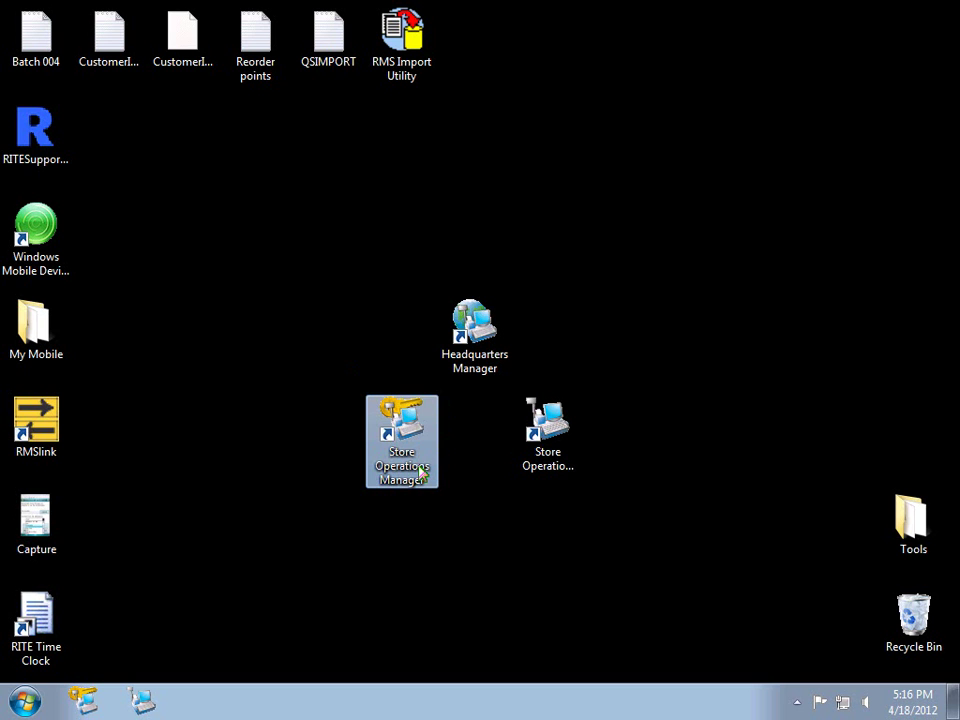
left_click(25, 701)
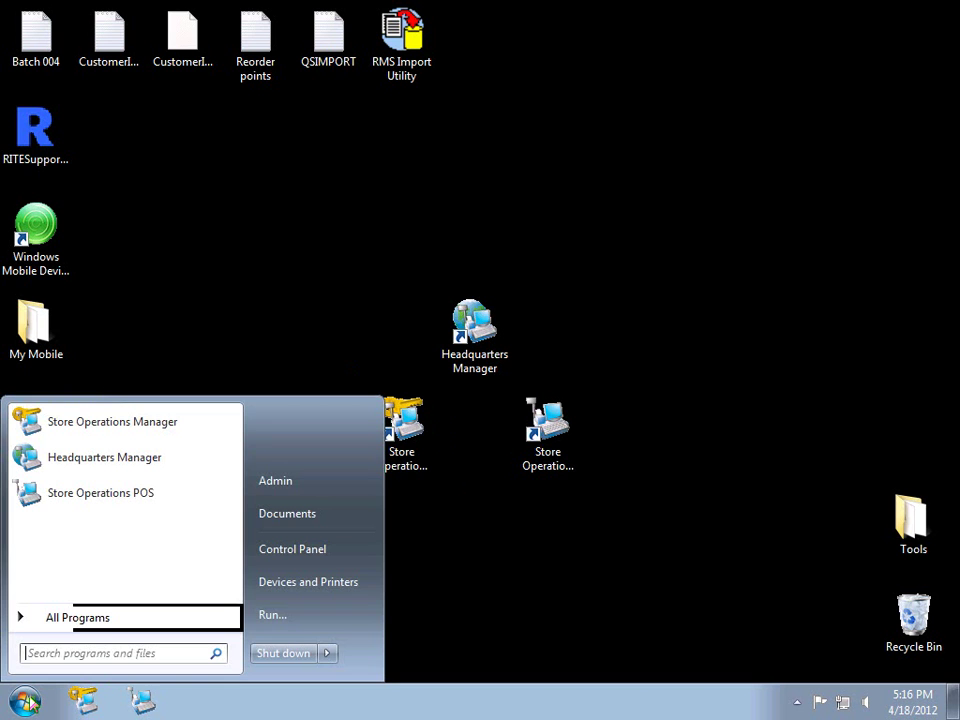
left_click(77, 617)
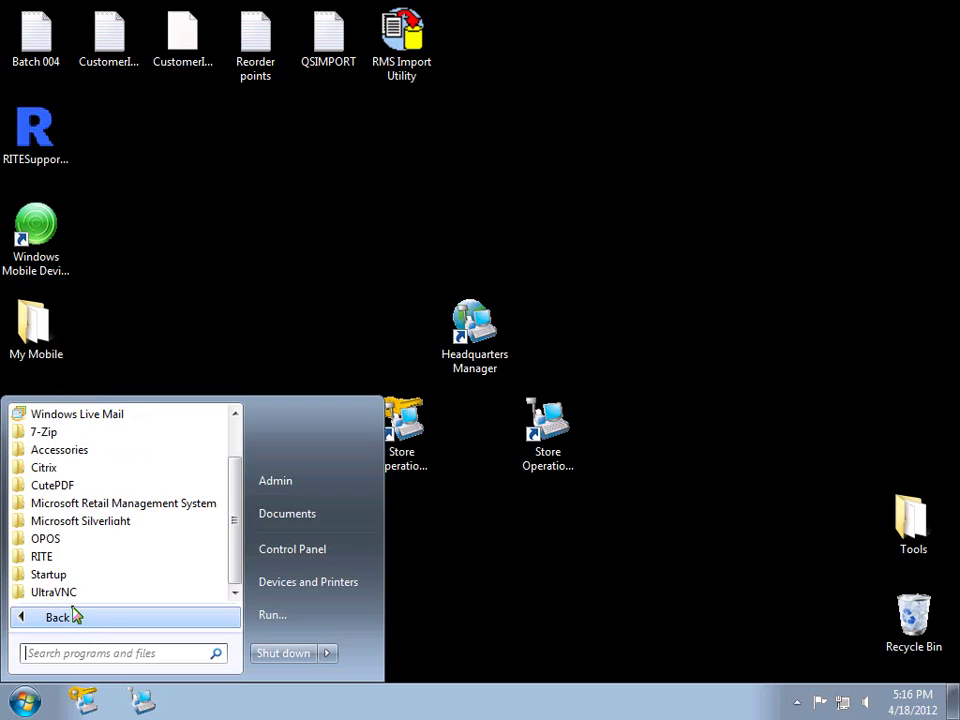
left_click(125, 504)
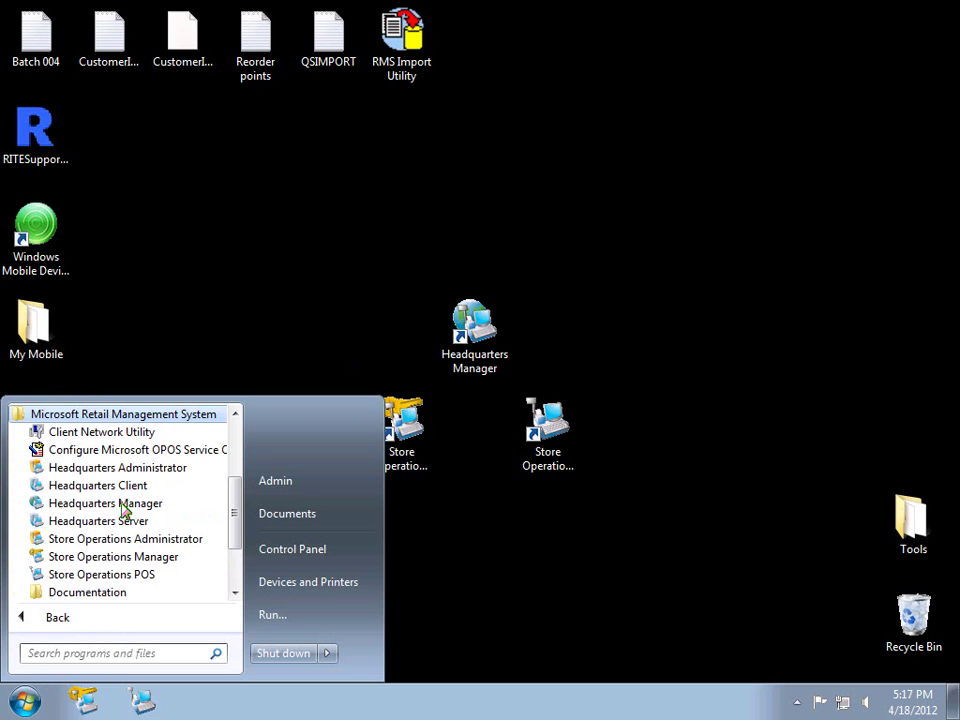
left_click(178, 566)
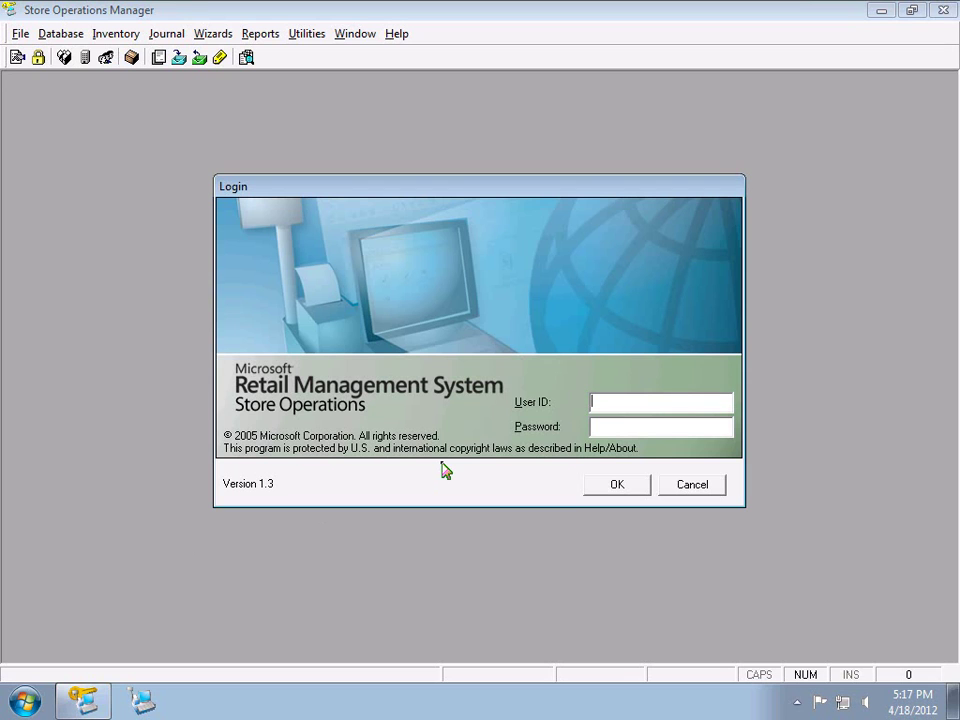
key("Return")
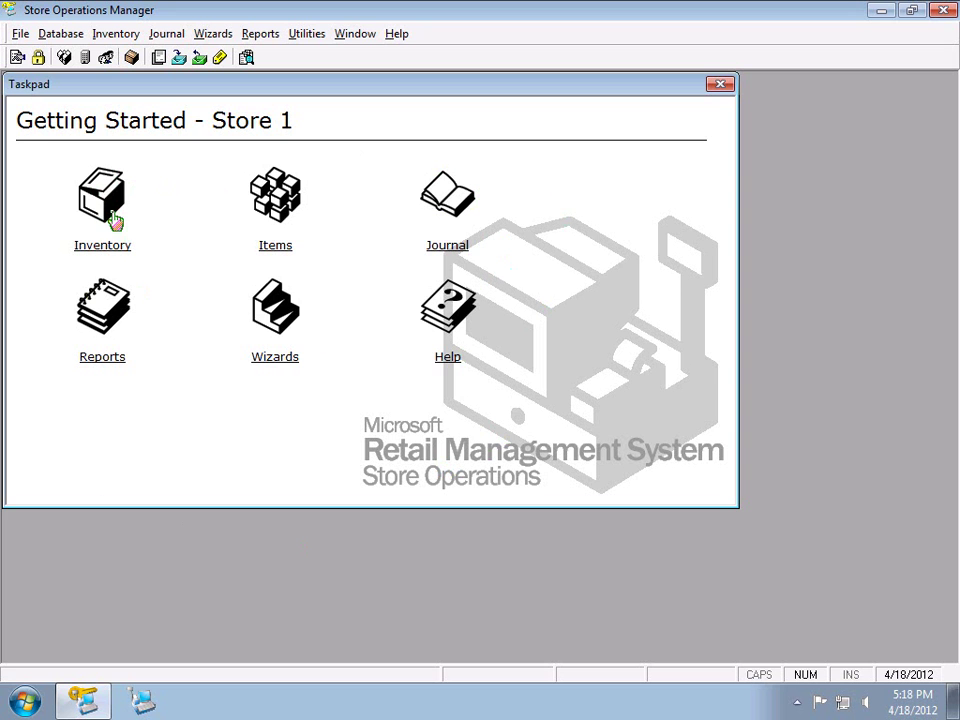
View the item list through the taskpad's Items and Edit Item options, close it, and return to the Getting Started page
left_click(279, 211)
left_click(279, 211)
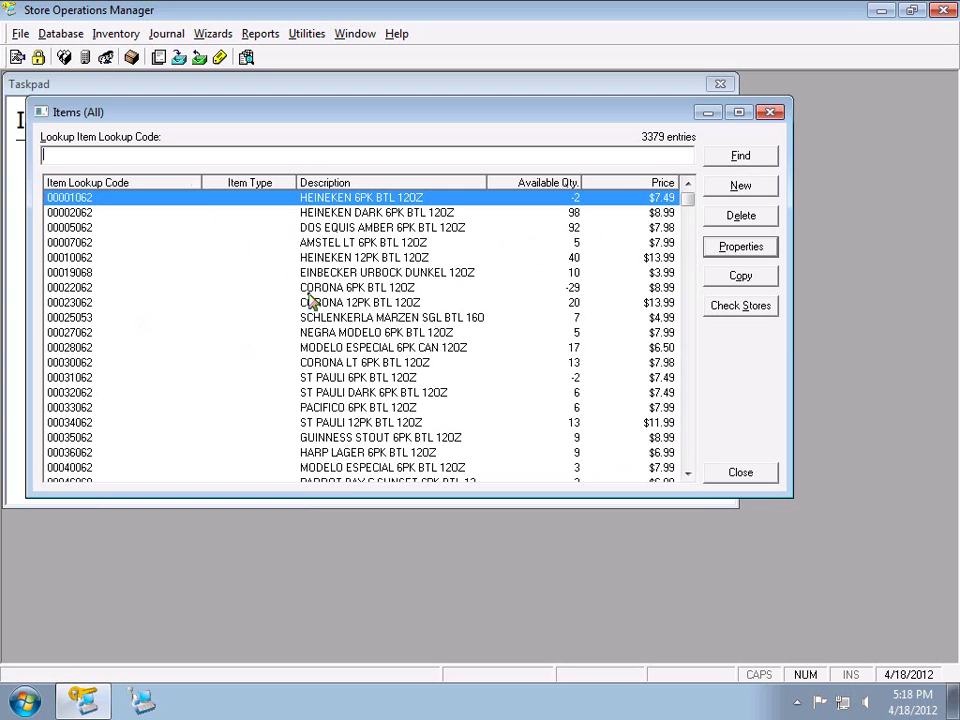
left_click(762, 110)
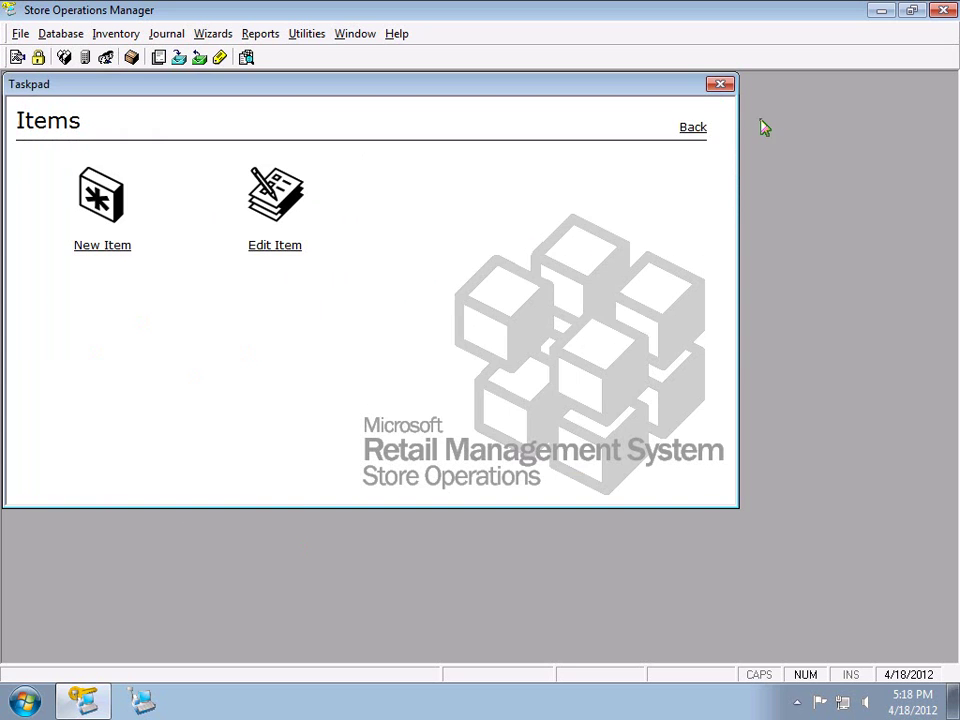
left_click(695, 129)
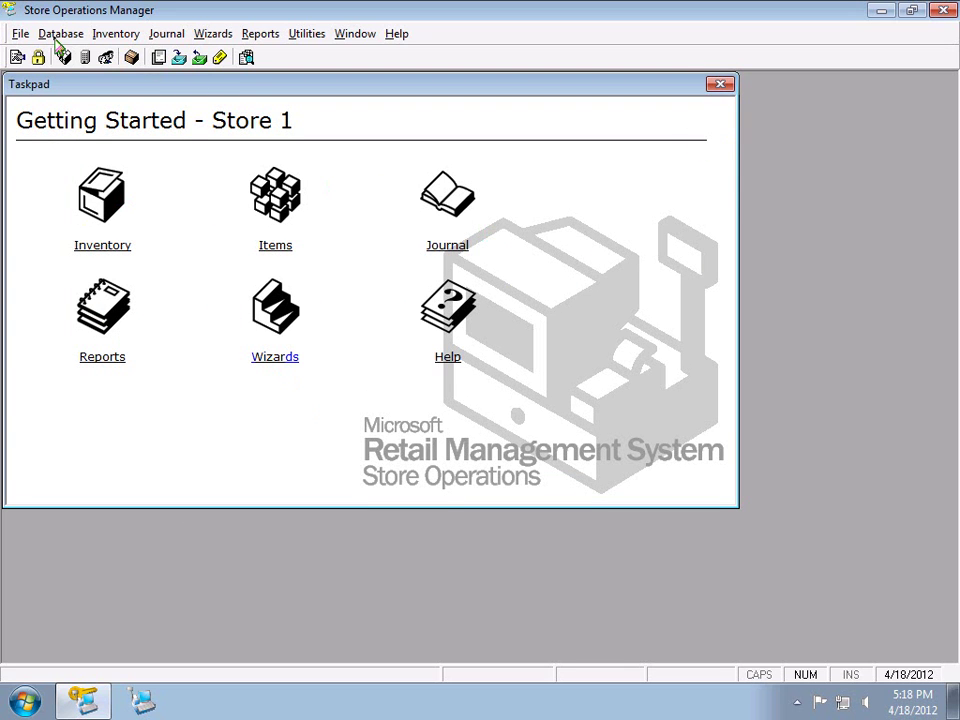
View the item list again through the taskpad's Edit Item option and close it
left_click(21, 34)
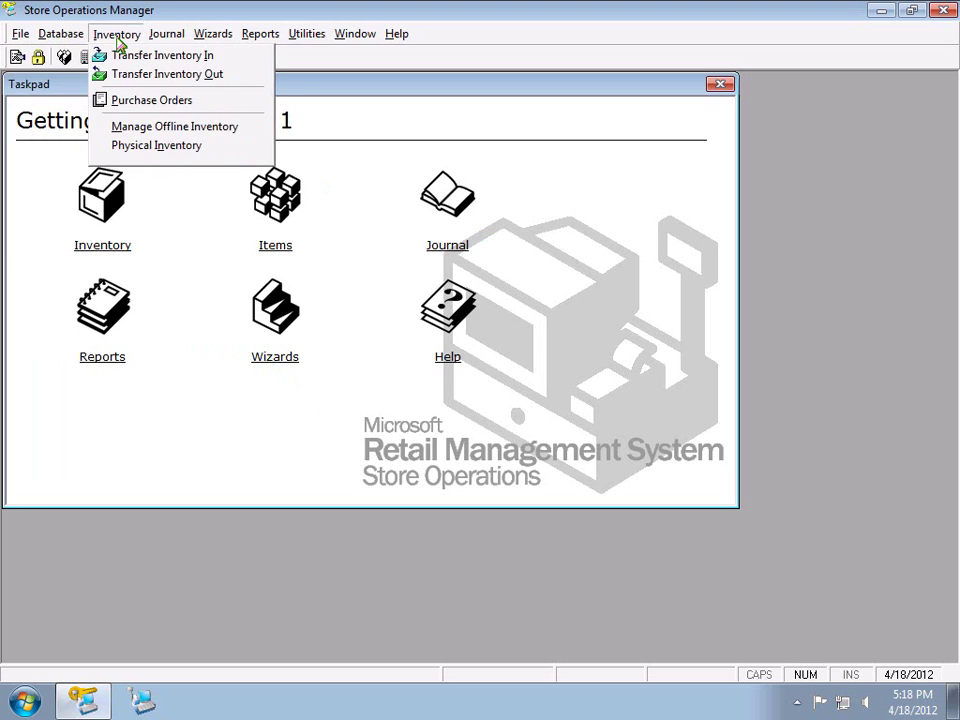
left_click(213, 38)
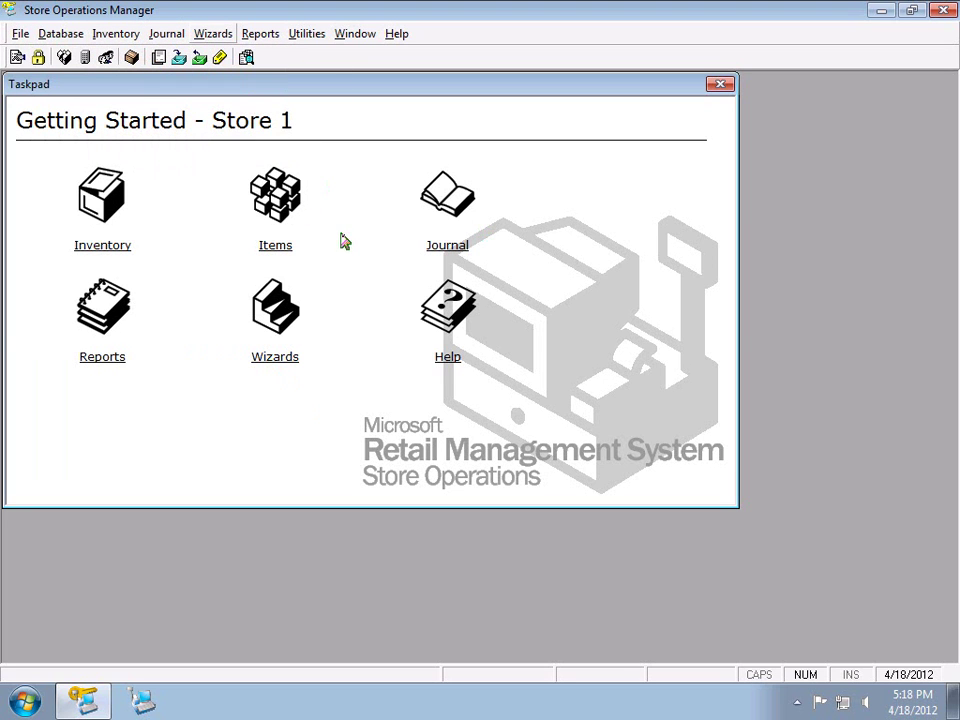
left_click(282, 220)
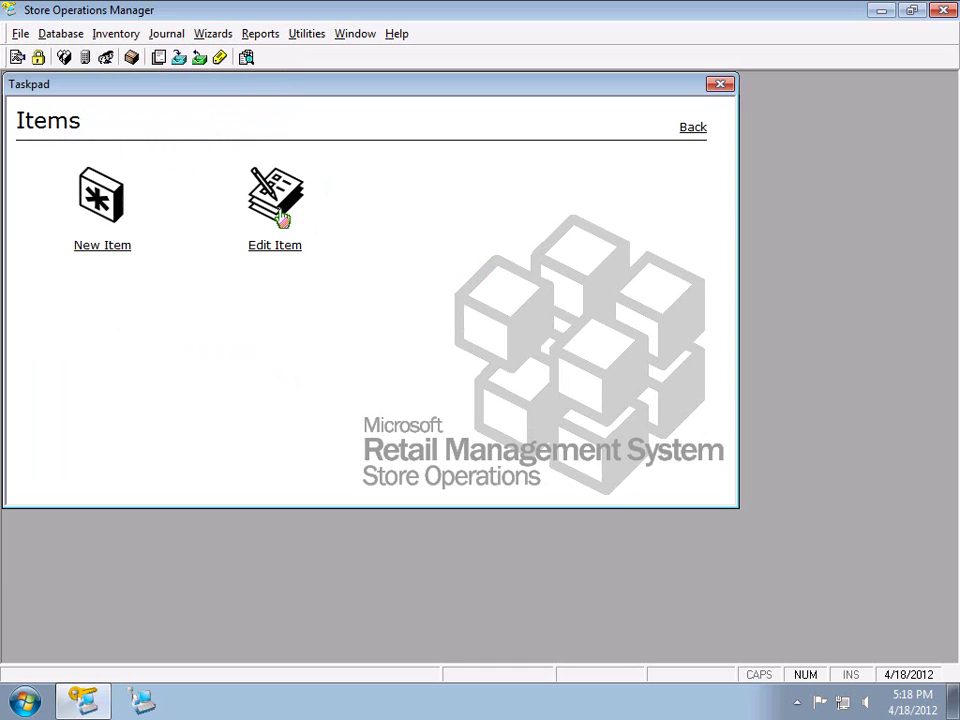
left_click(276, 242)
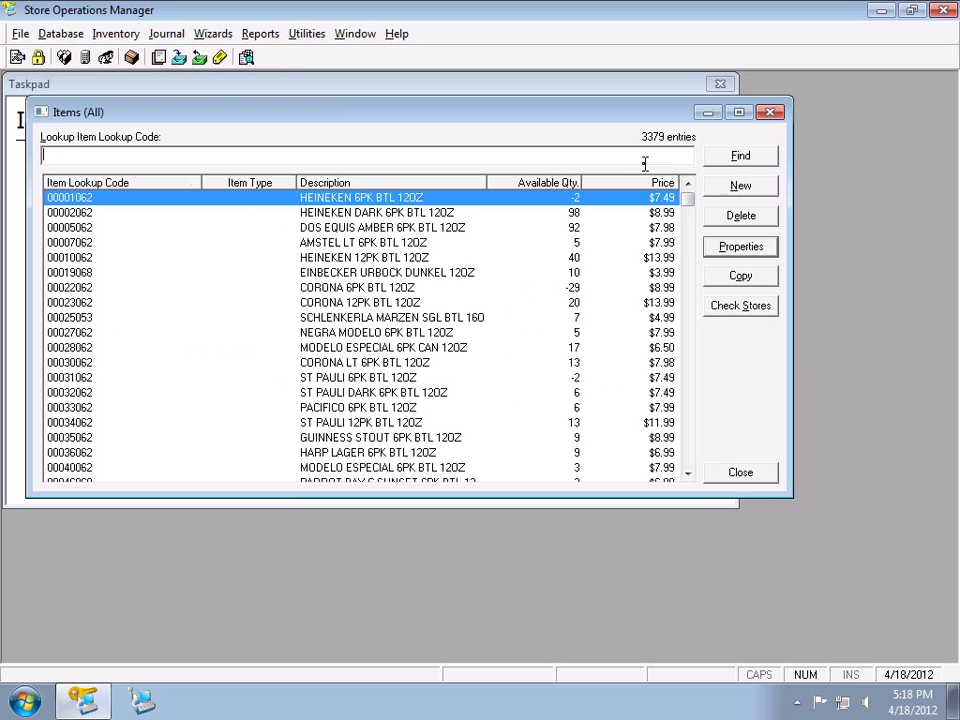
left_click(740, 472)
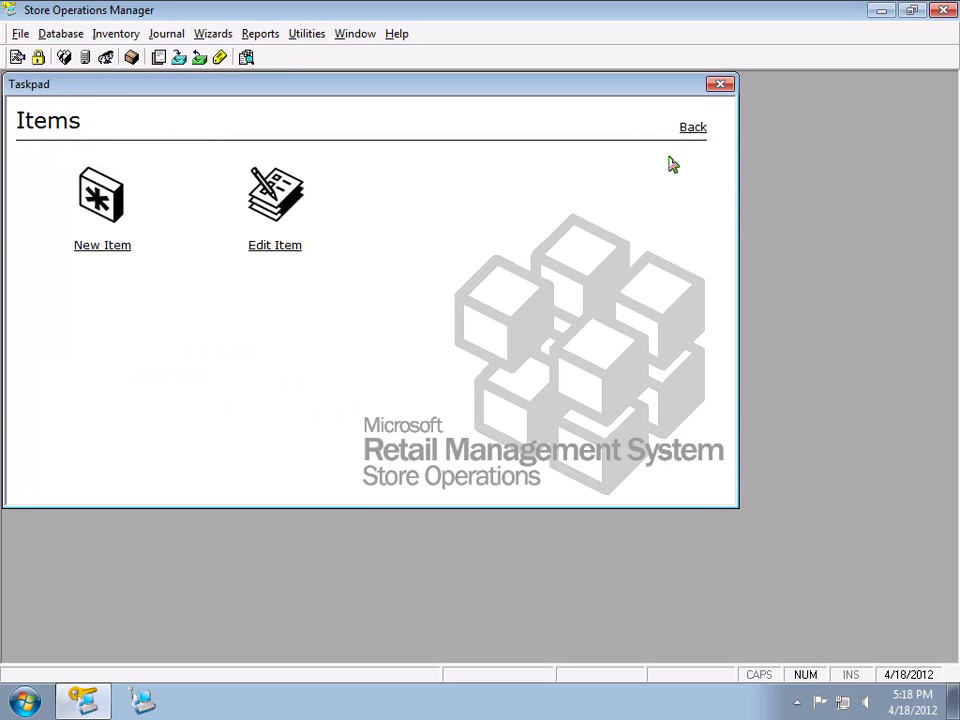
View the item list through the Database commands, close it, and bring the taskpad back to Getting Started
left_click(74, 35)
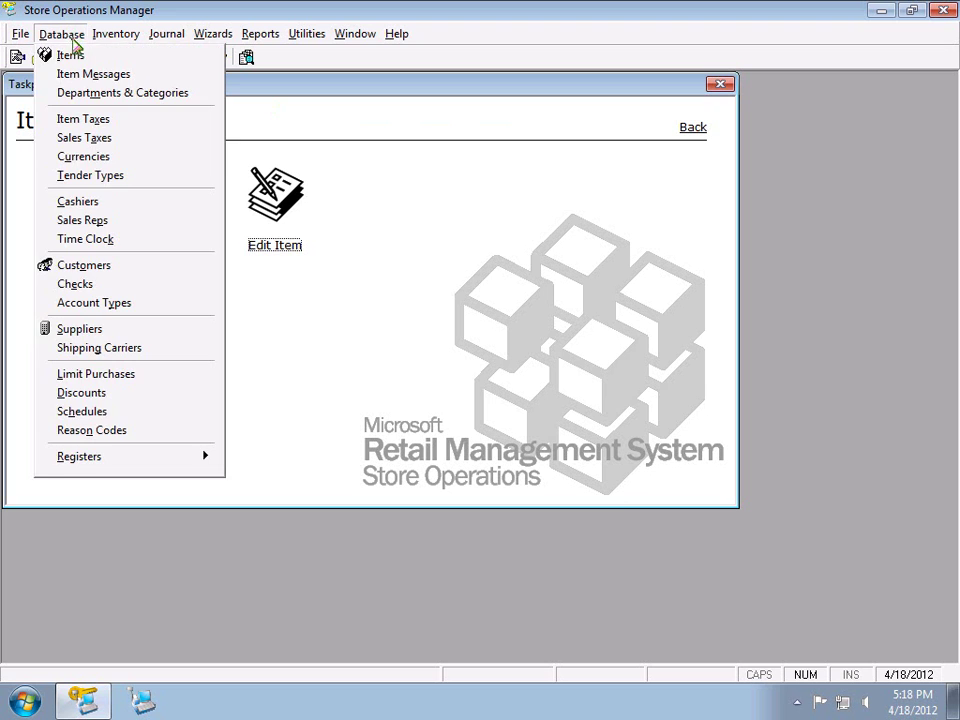
left_click(70, 54)
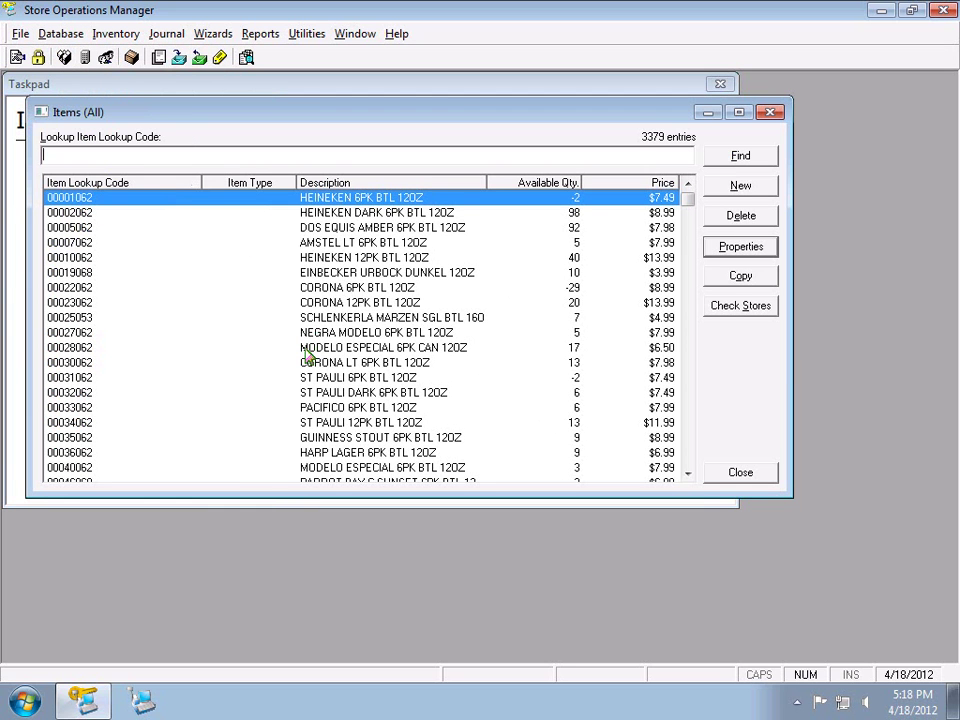
left_click(742, 470)
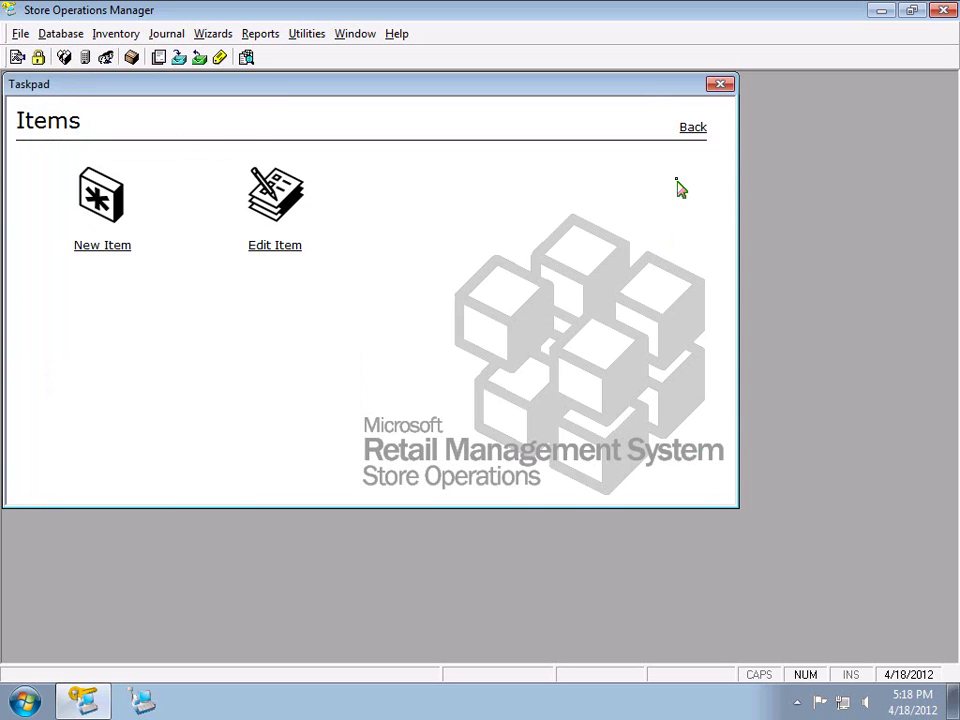
left_click(689, 134)
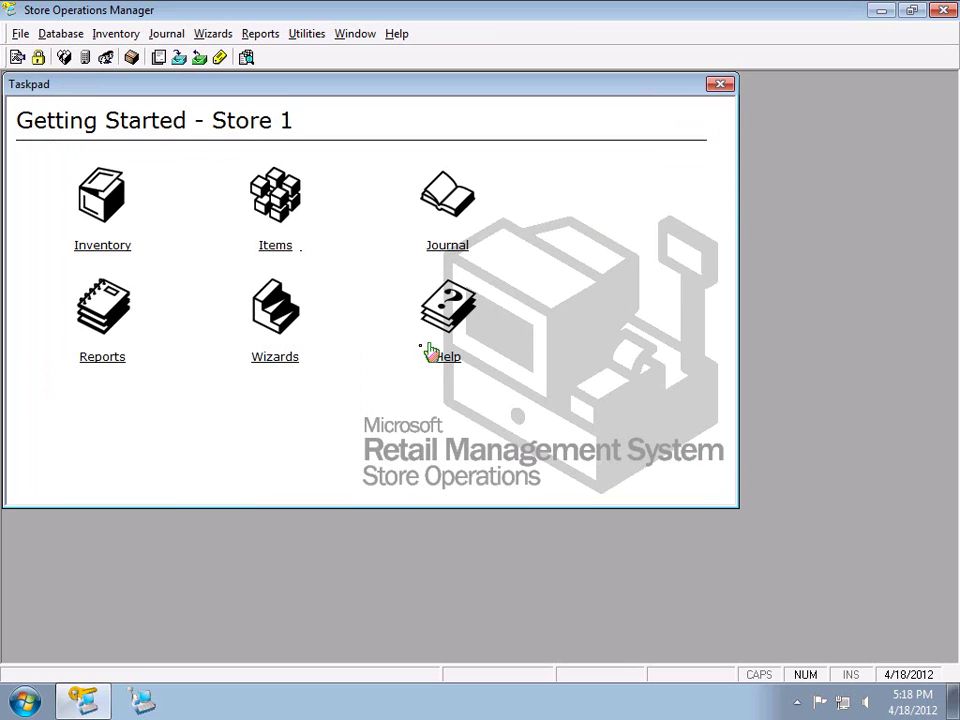
left_click(57, 36)
mouse_move(124, 34)
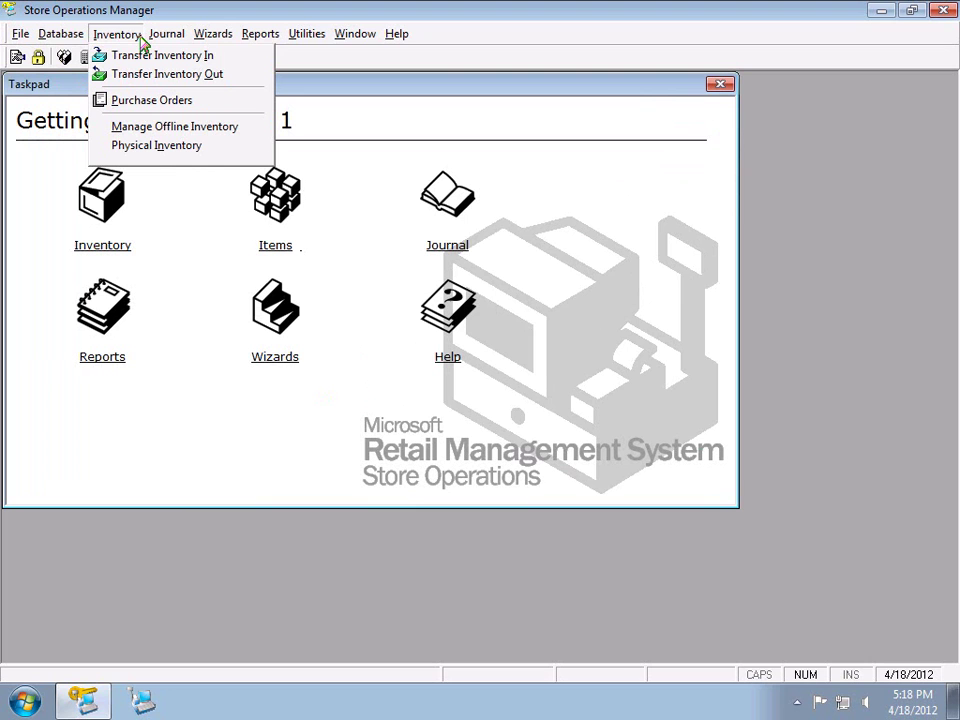
mouse_move(316, 36)
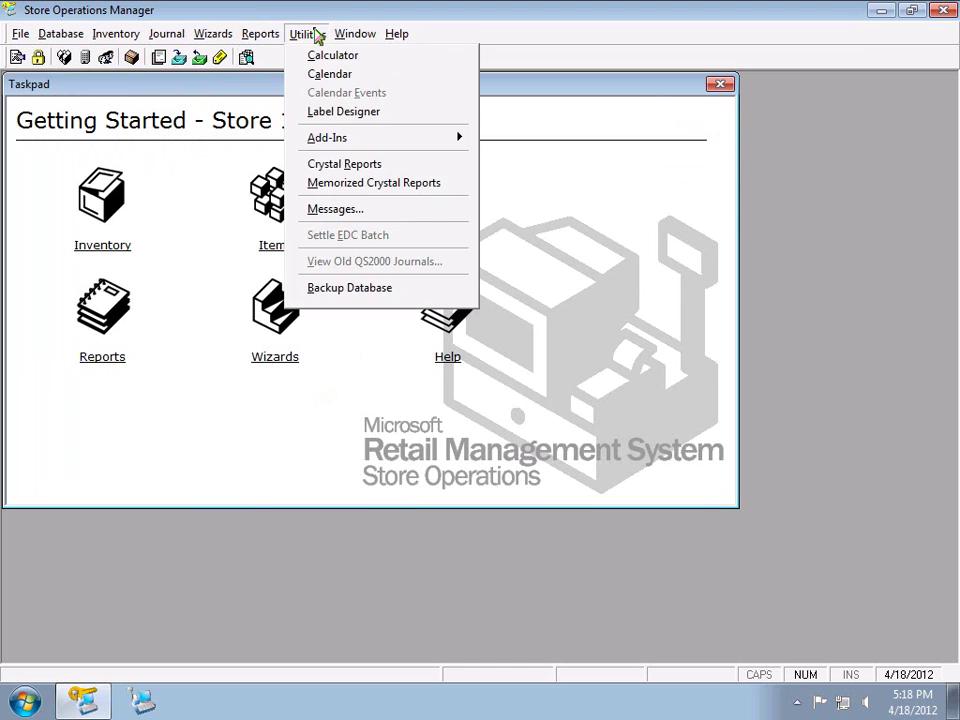
left_click(58, 34)
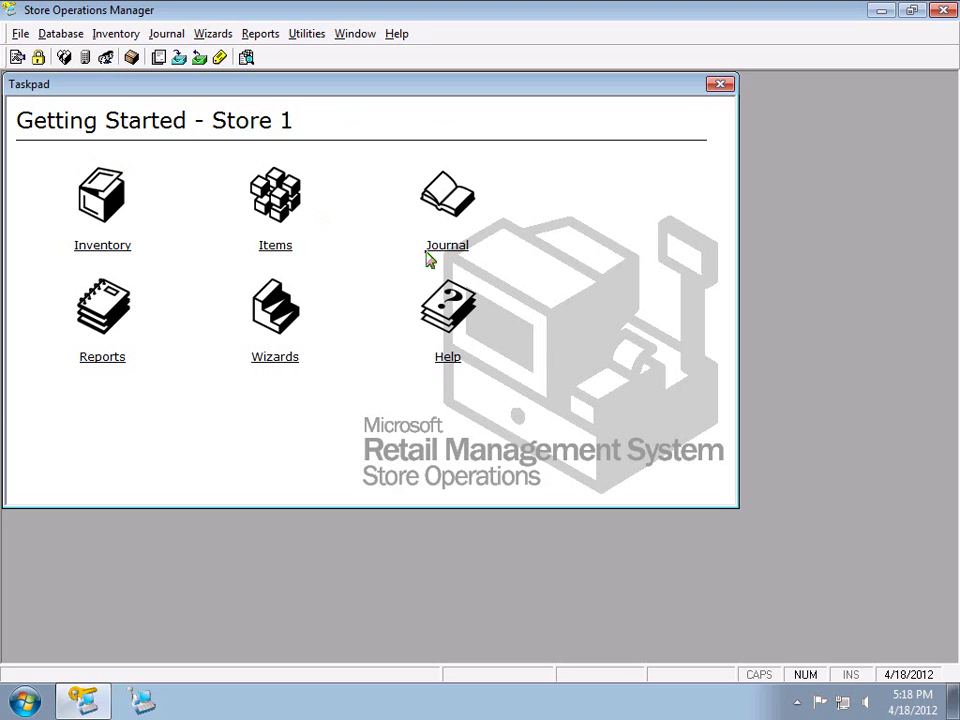
View the item list using the Items shortcut for the matching Database command, and close it
left_click(75, 40)
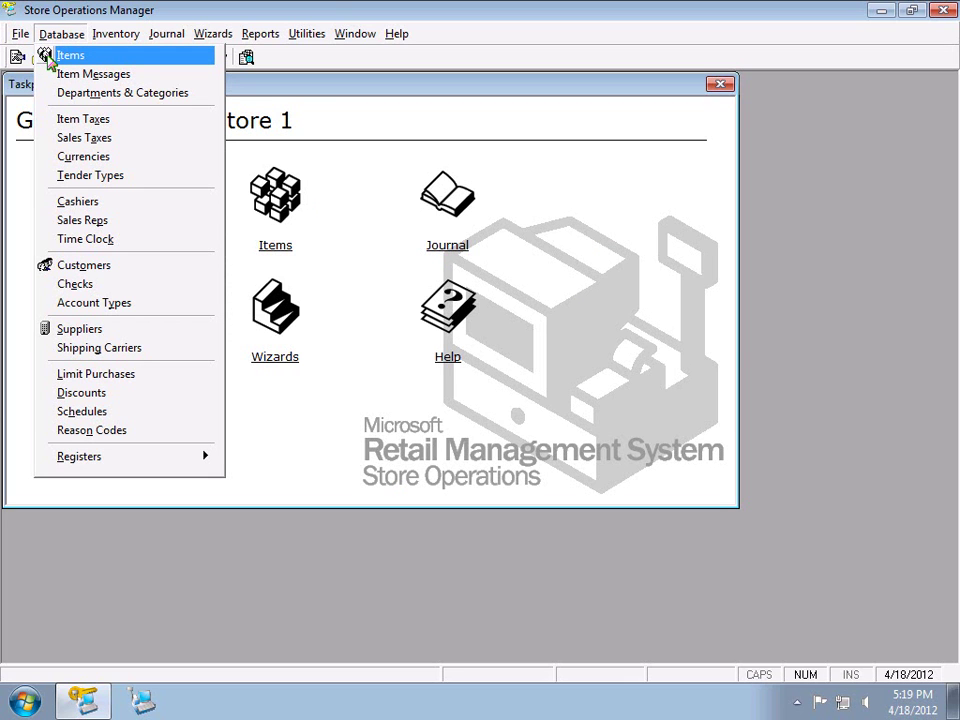
left_click(76, 37)
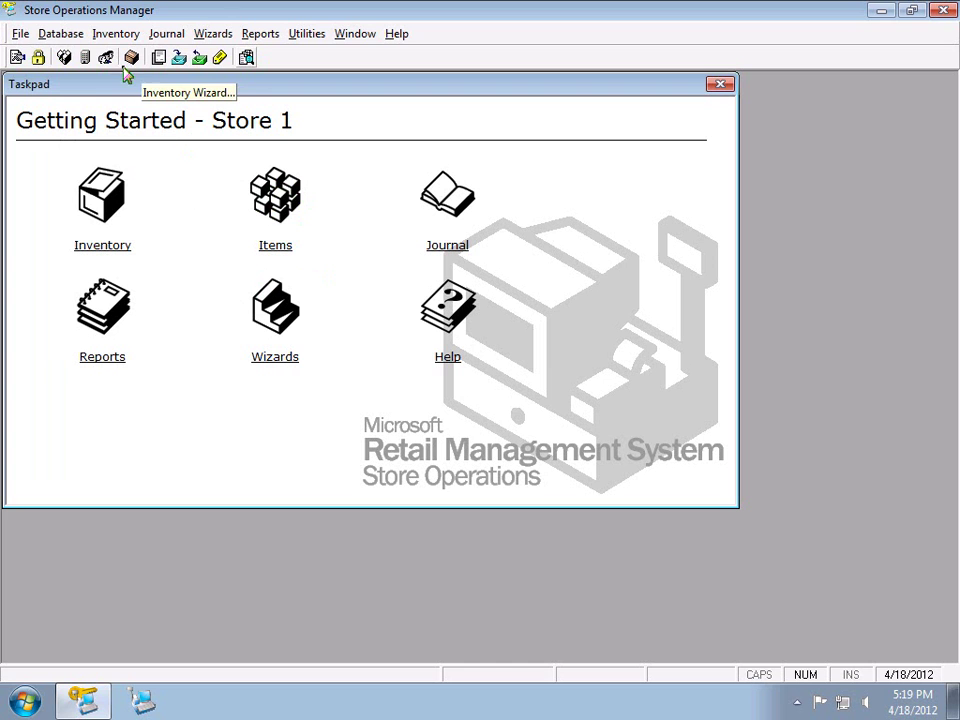
left_click(64, 58)
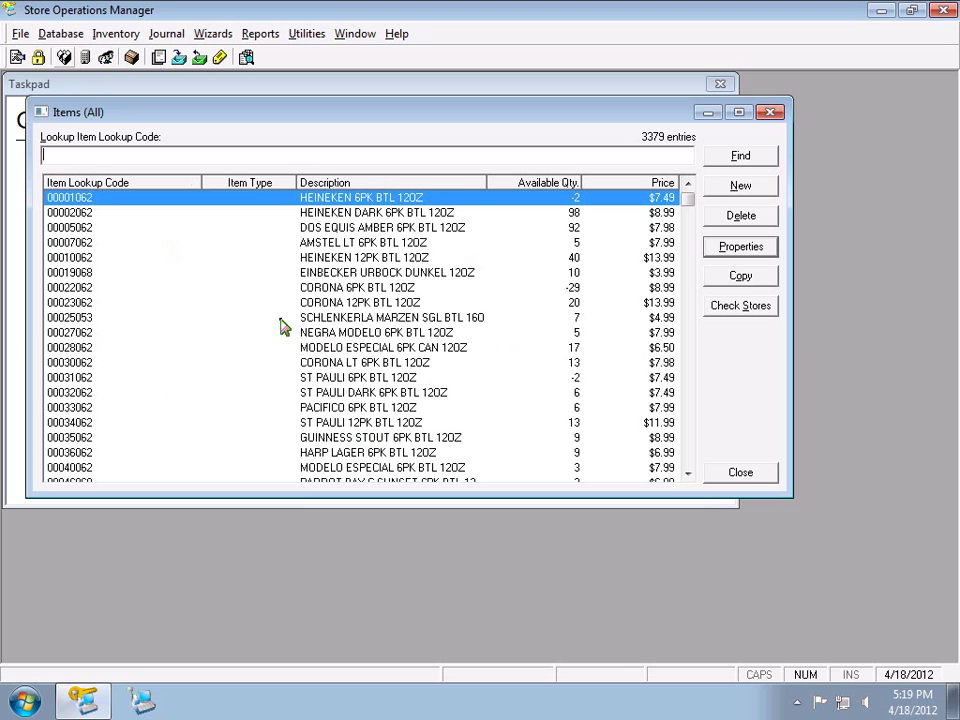
left_click(740, 471)
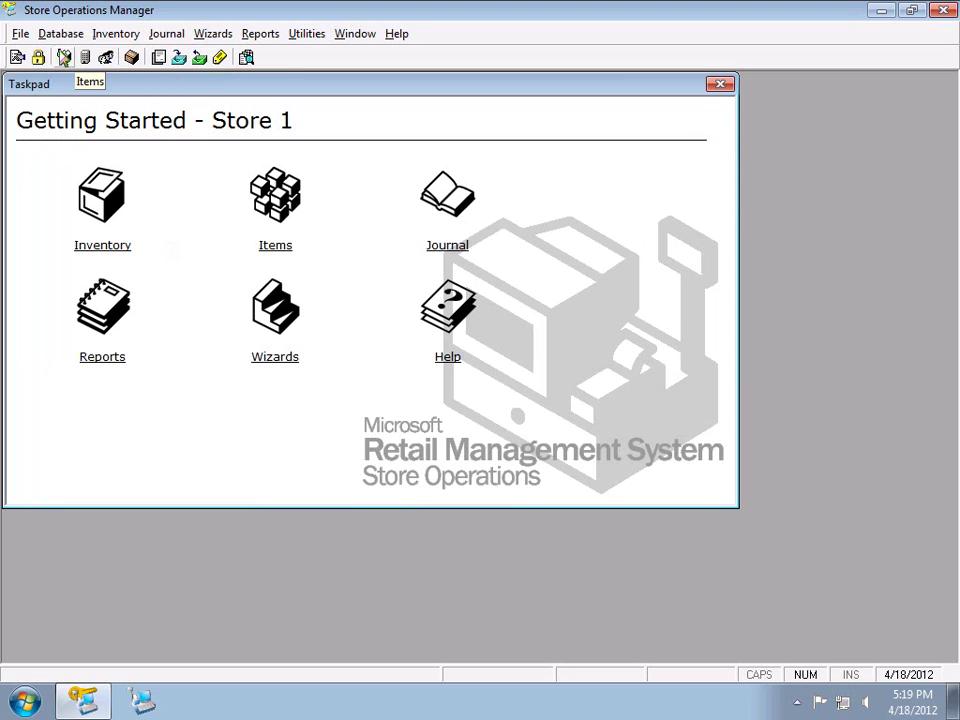
Open the Find Customers window using the Customers shortcut for the matching Database command, and close it
left_click(64, 35)
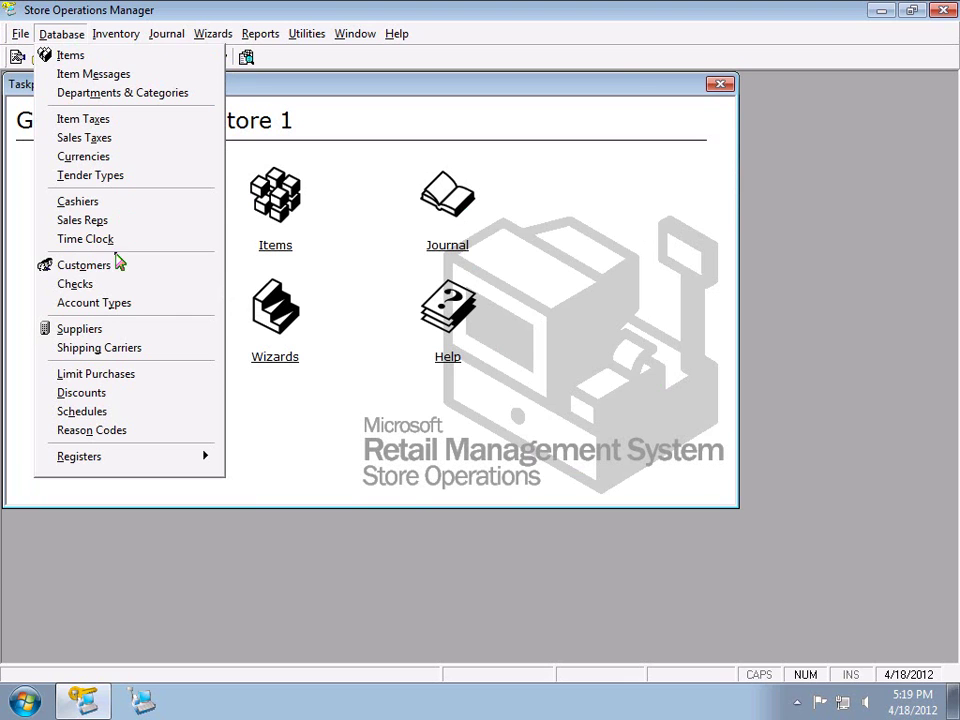
left_click(71, 38)
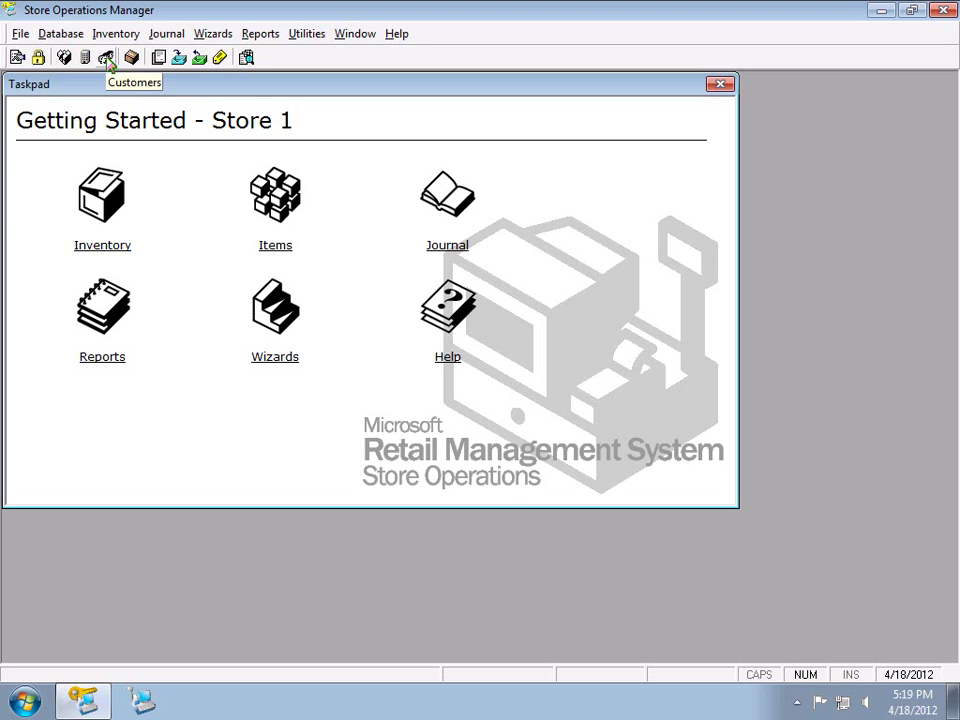
left_click(107, 58)
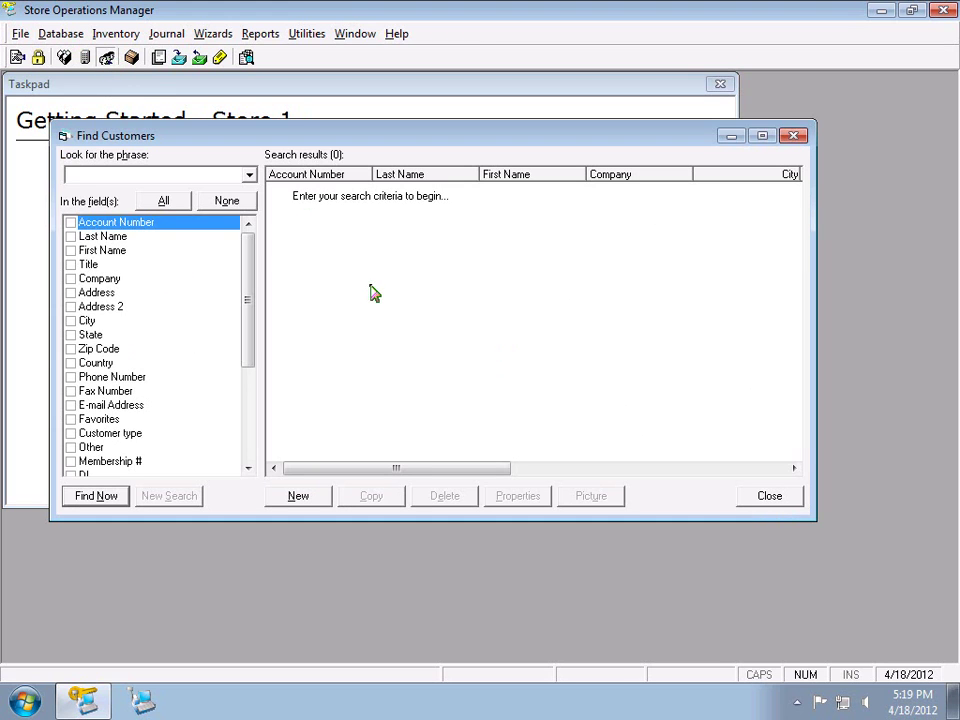
left_click(786, 499)
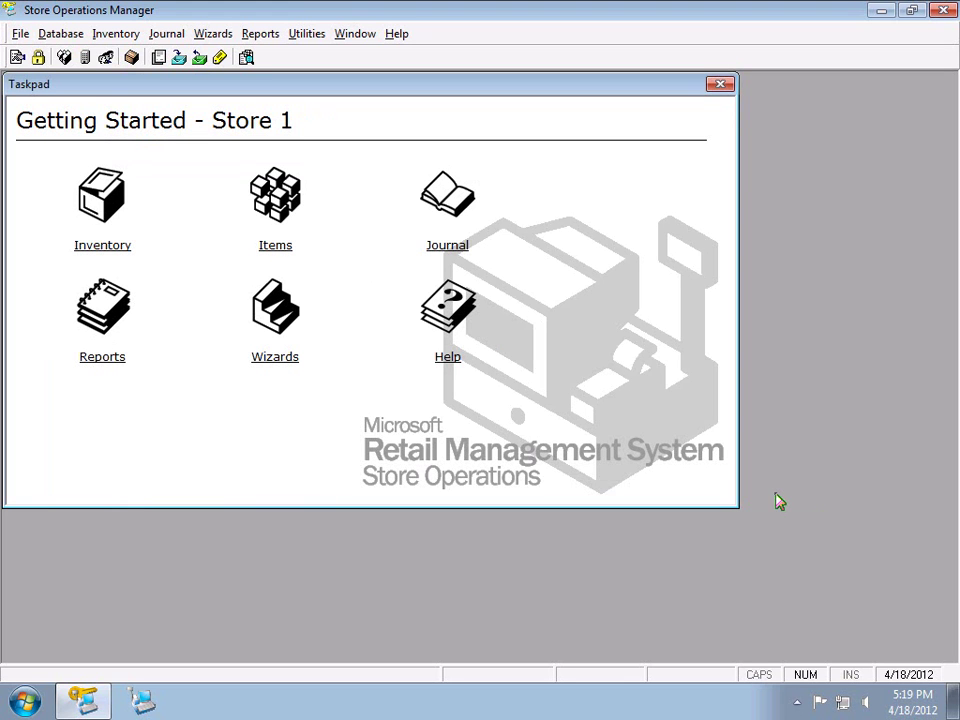
left_click(51, 35)
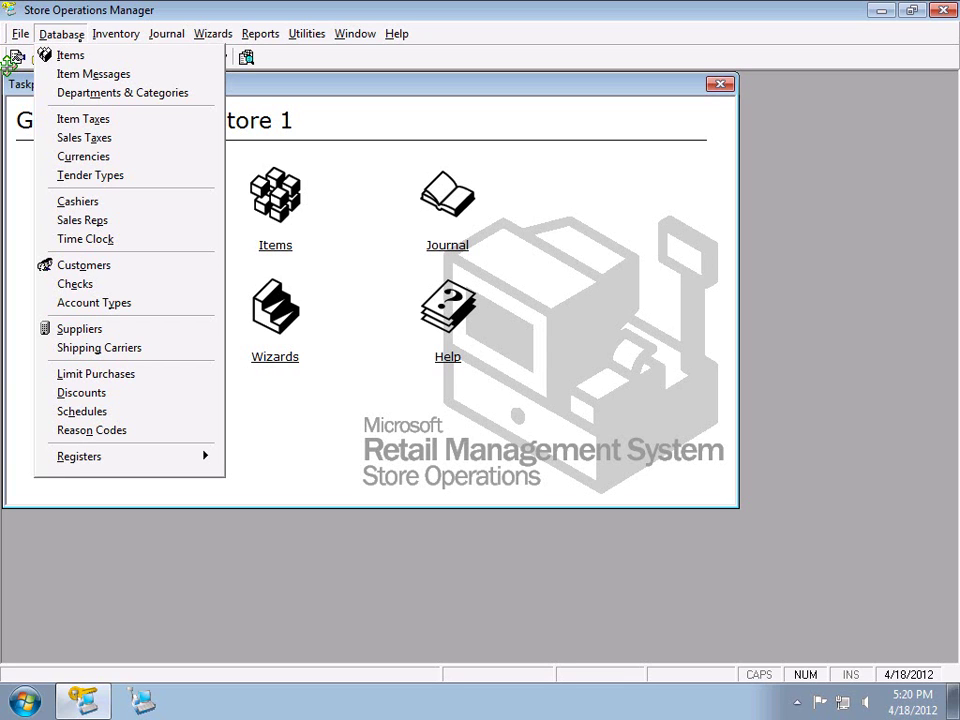
left_click(108, 36)
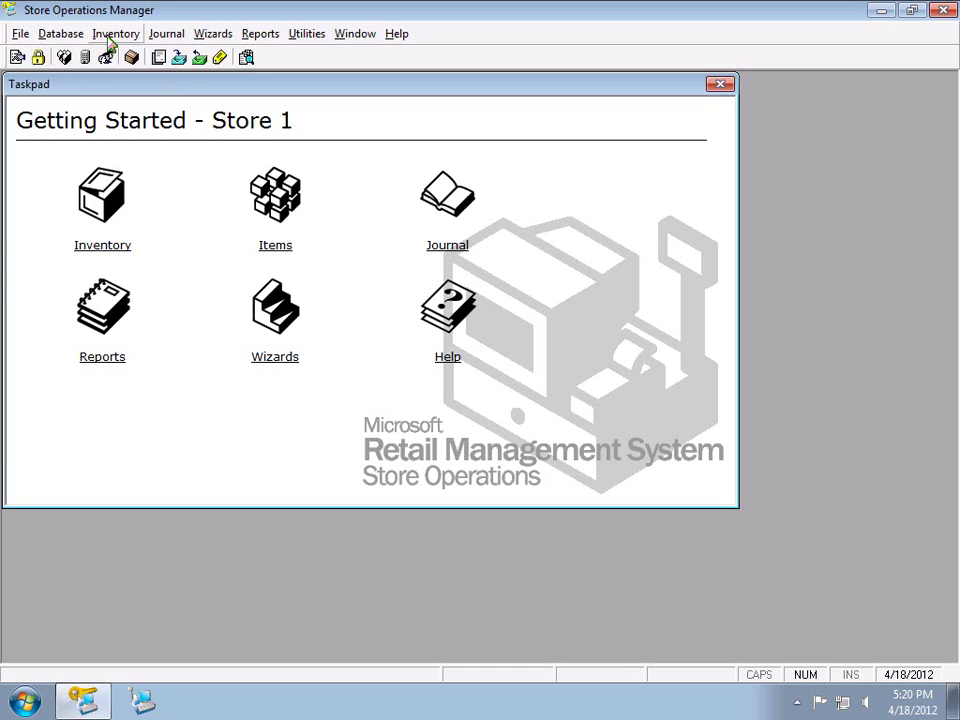
left_click(110, 40)
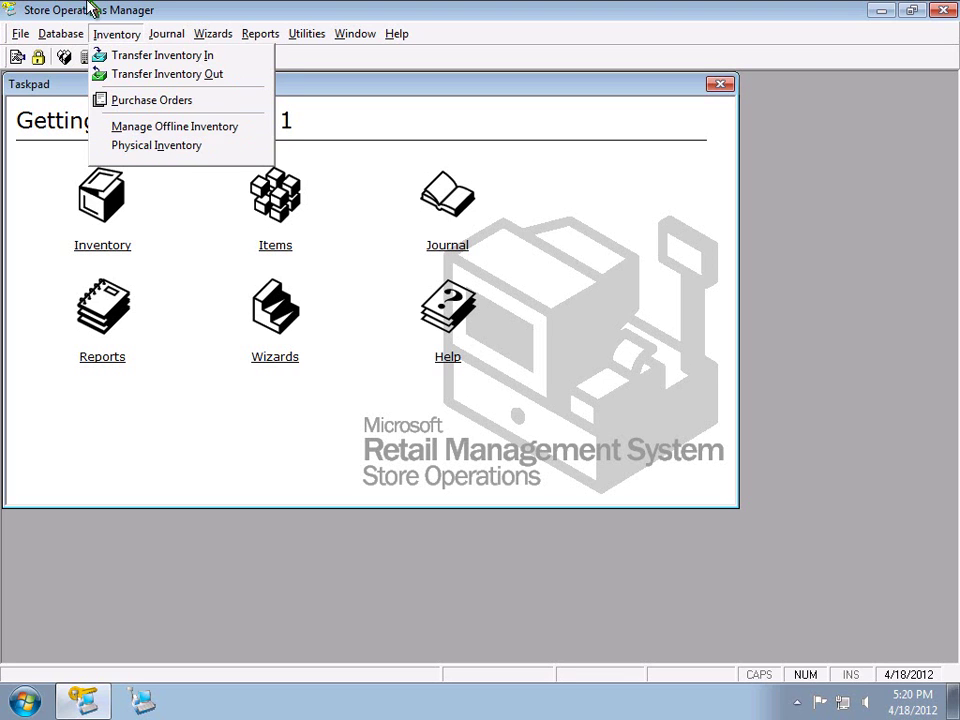
mouse_move(57, 36)
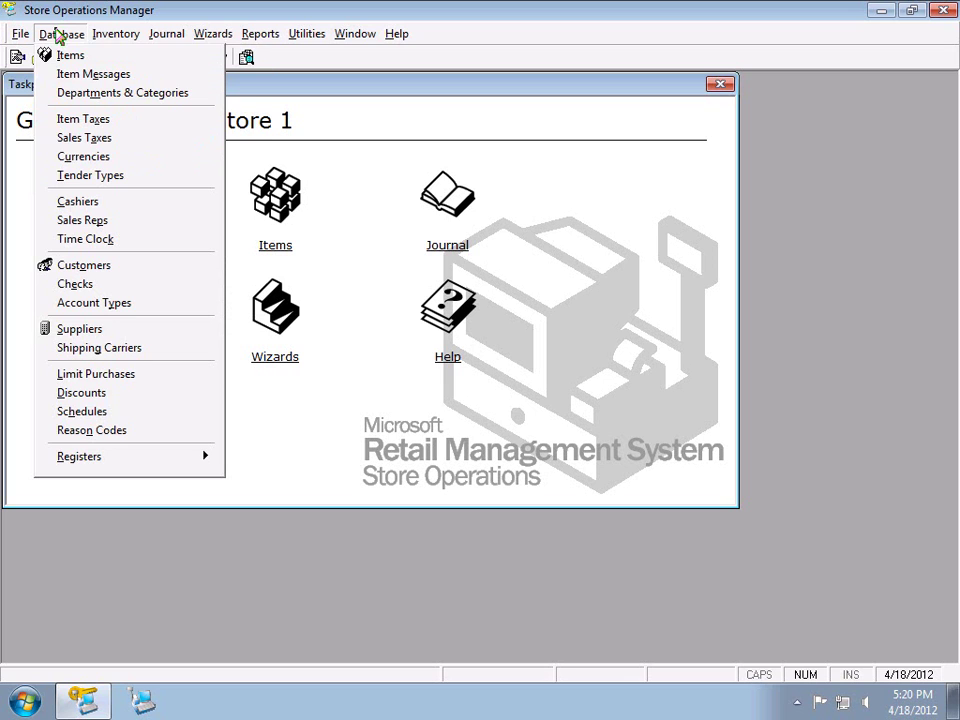
mouse_move(116, 40)
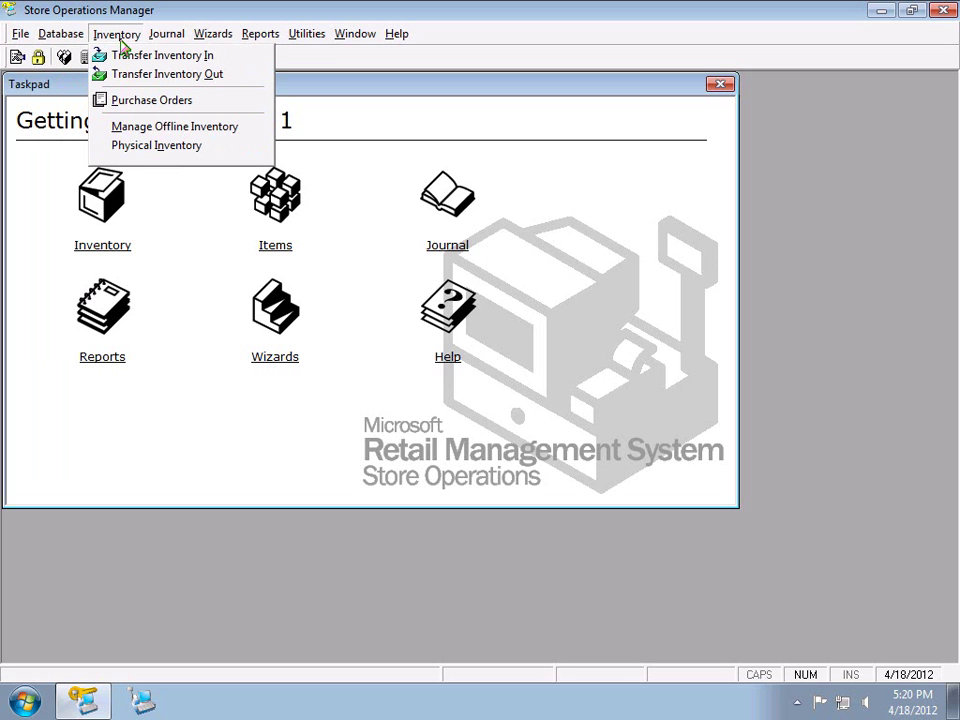
mouse_move(158, 36)
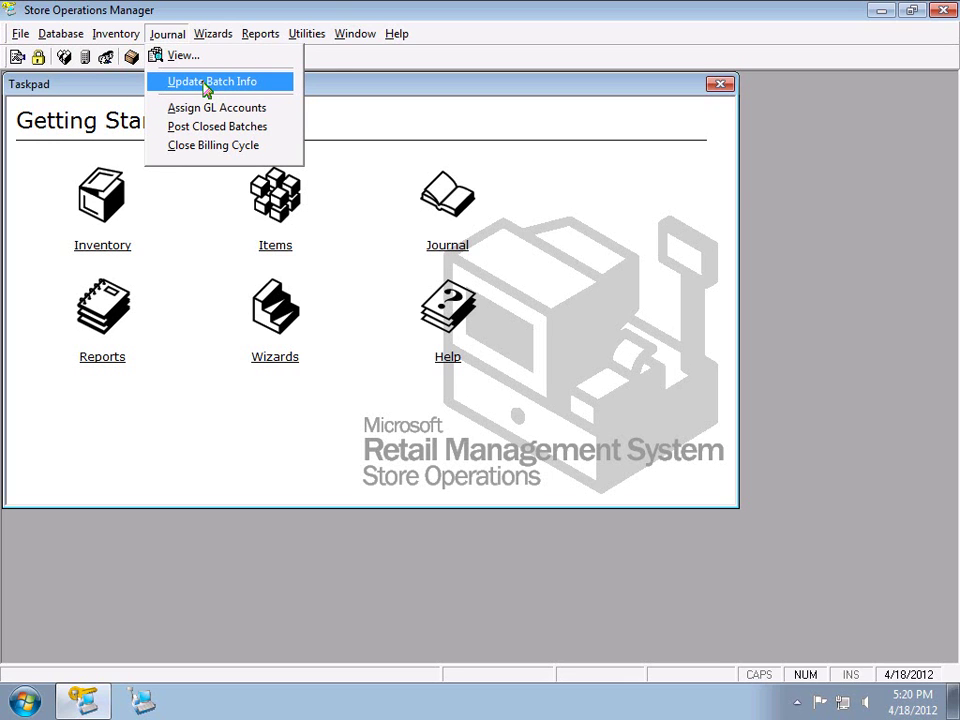
mouse_move(228, 42)
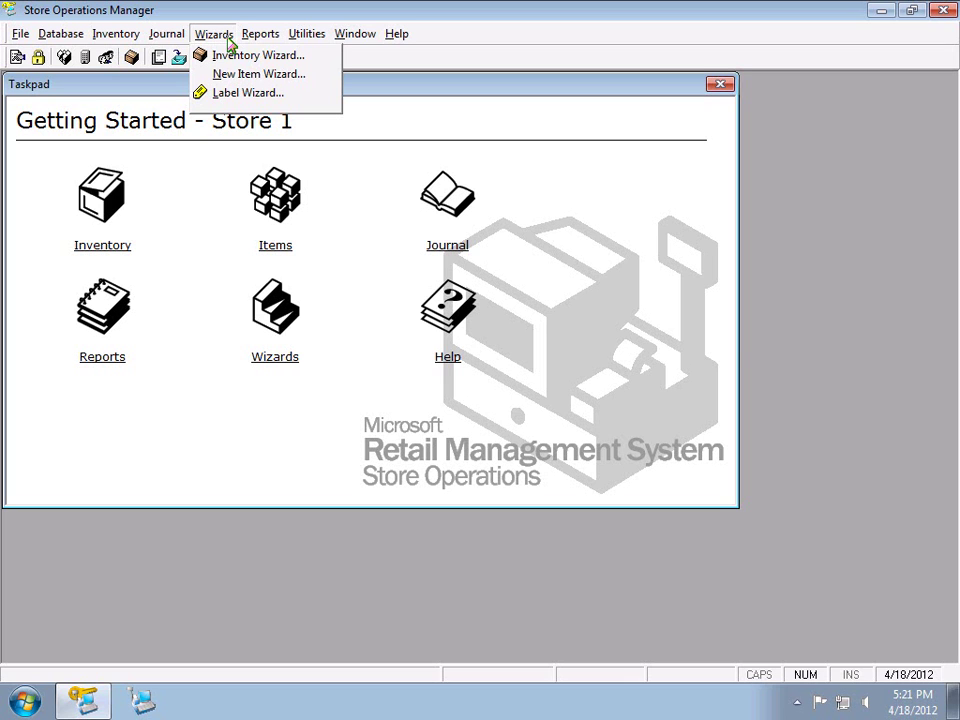
mouse_move(265, 41)
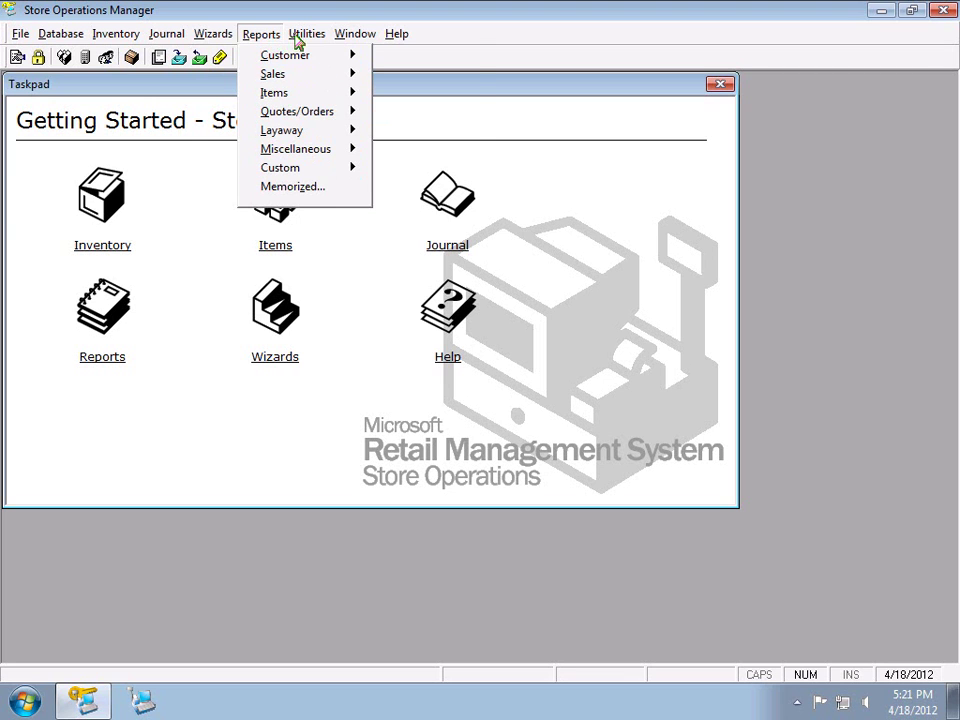
mouse_move(312, 40)
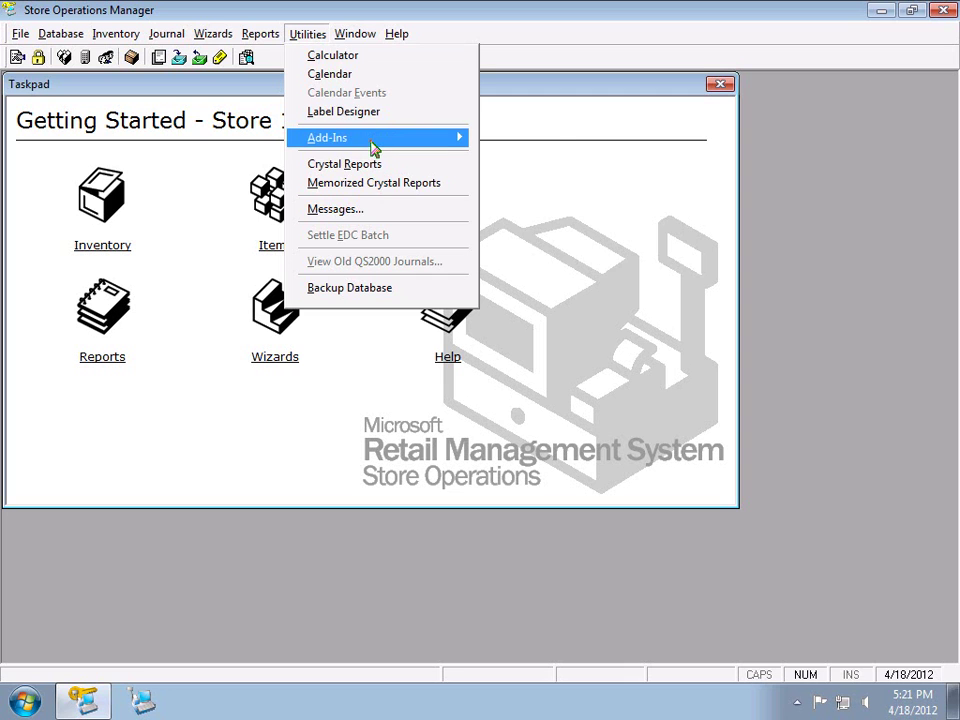
mouse_move(373, 147)
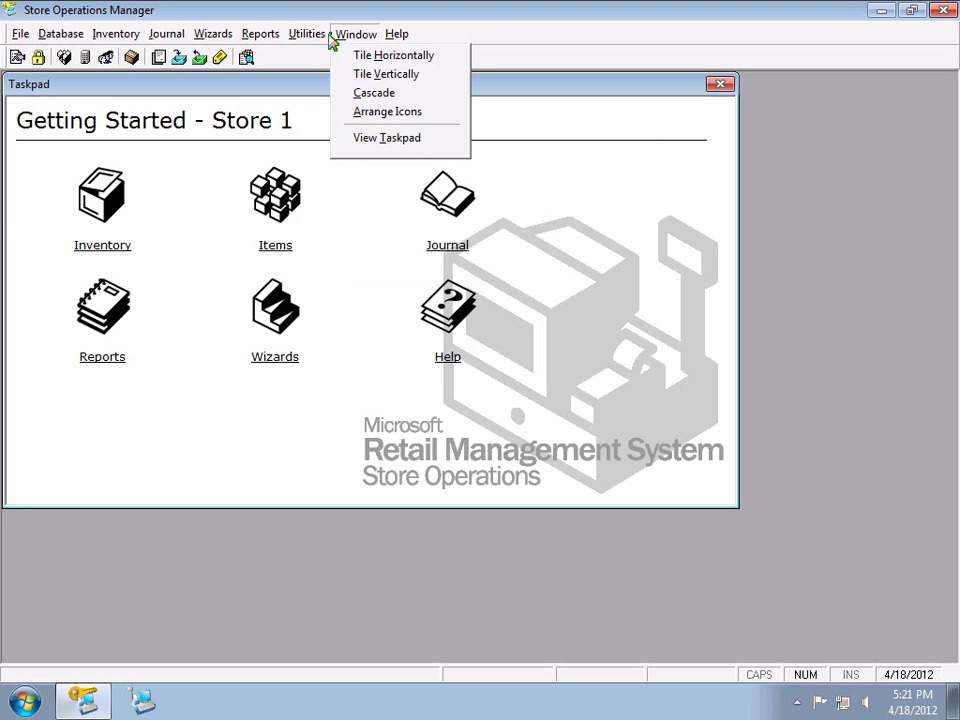
View the store details in the Configuration settings and cancel out of them
mouse_move(22, 40)
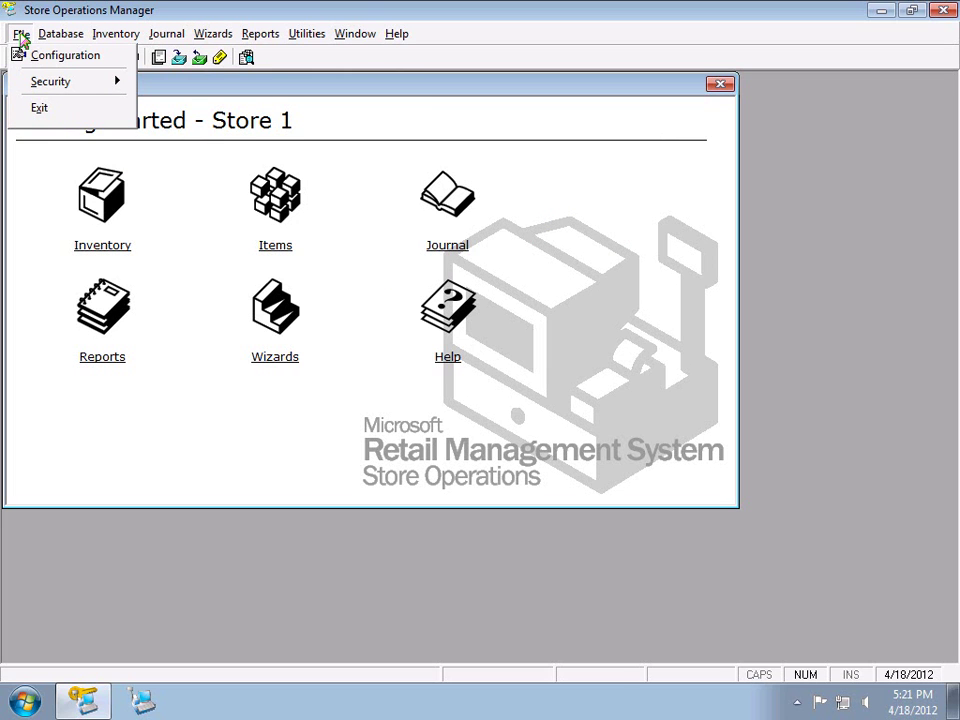
key("Right")
key("Left")
left_click(47, 58)
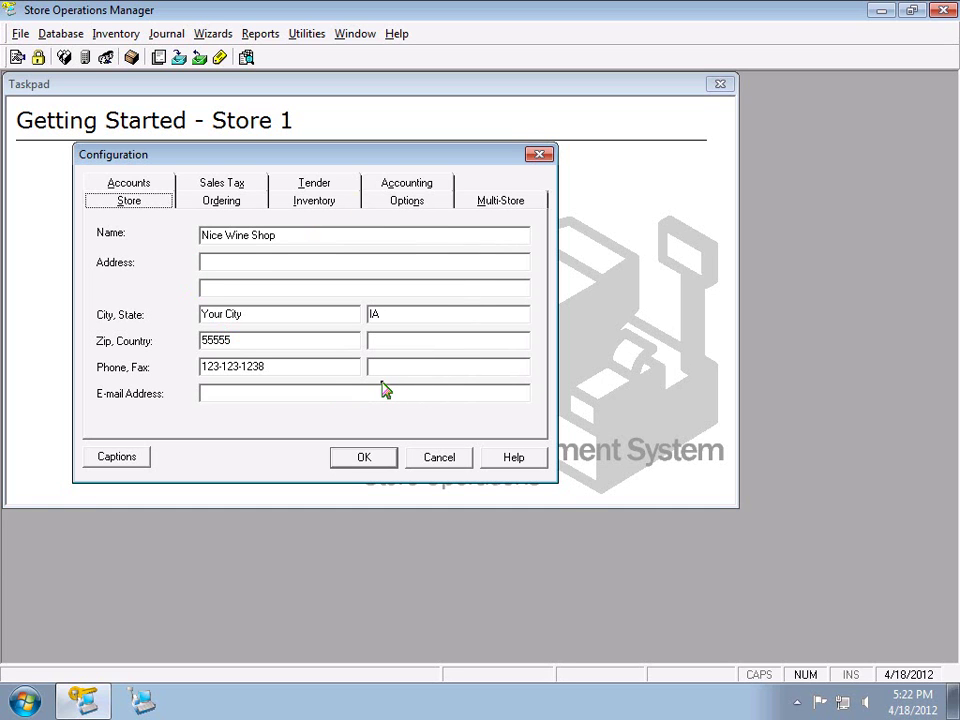
left_click(435, 459)
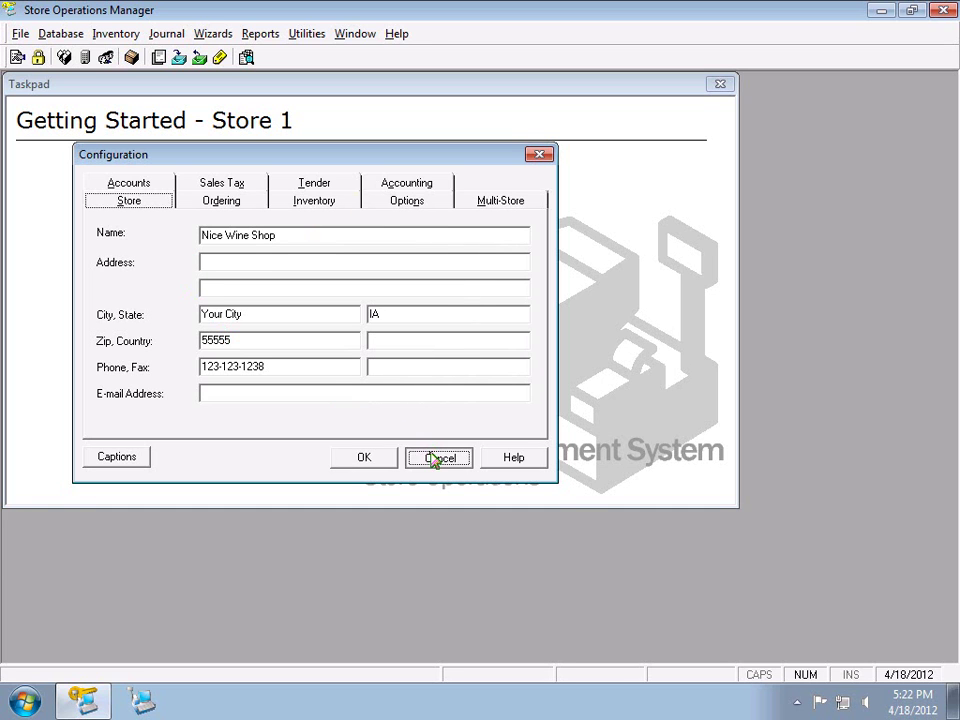
Open the item list and display the properties of the EINBECKER URBOCK DUNKEL 12OZ item
left_click(344, 36)
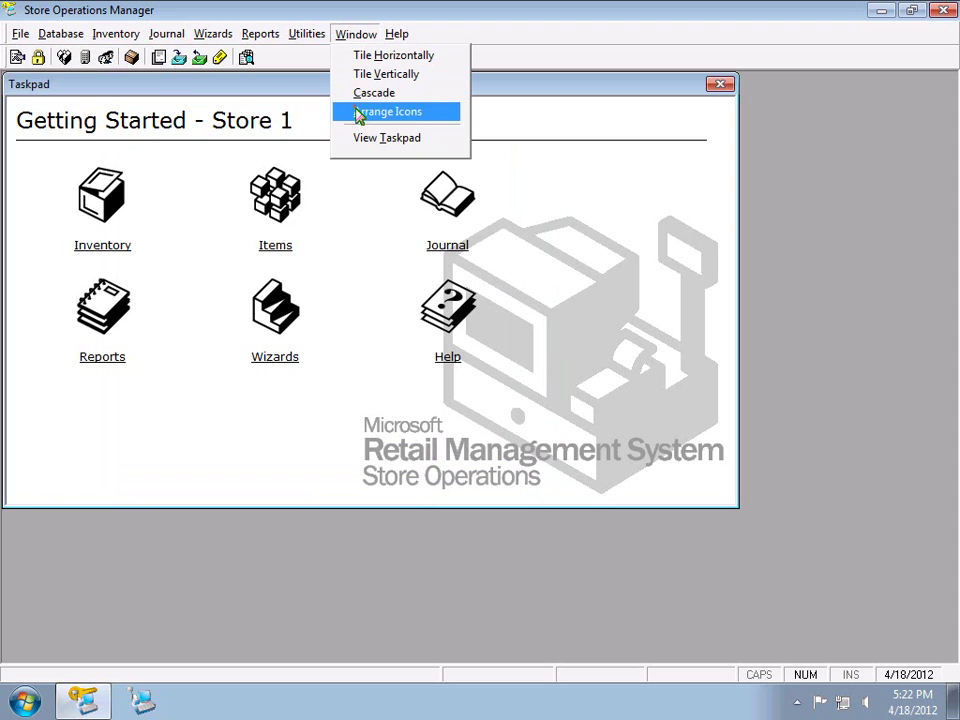
left_click(80, 60)
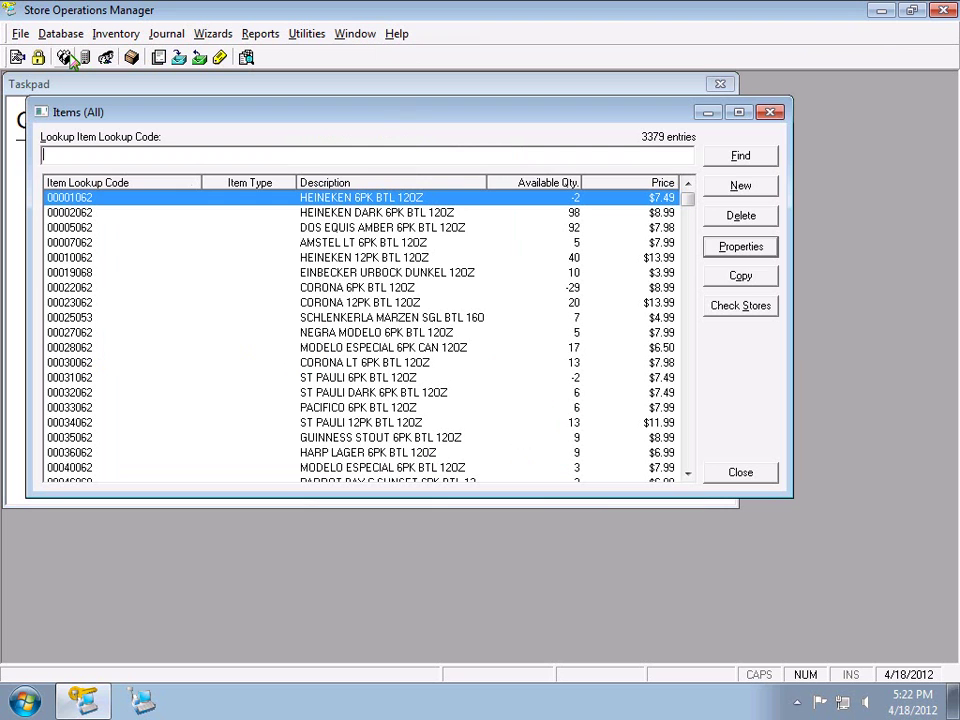
double_click(277, 275)
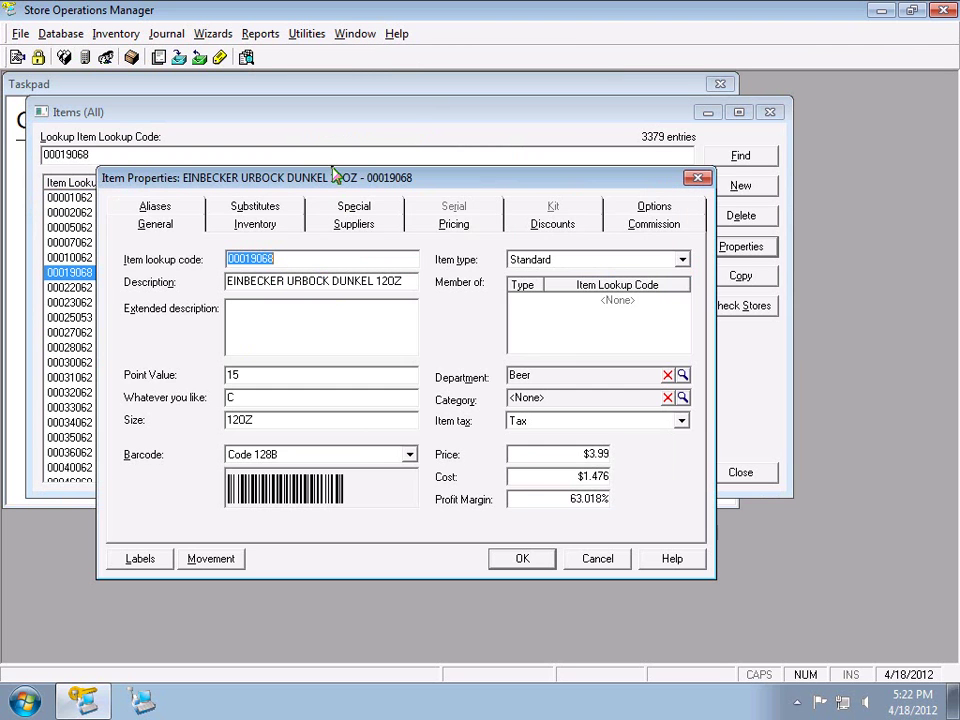
Open the Department & Category List, arrange it beside the item properties, and show the Beer department's categories
left_click(66, 34)
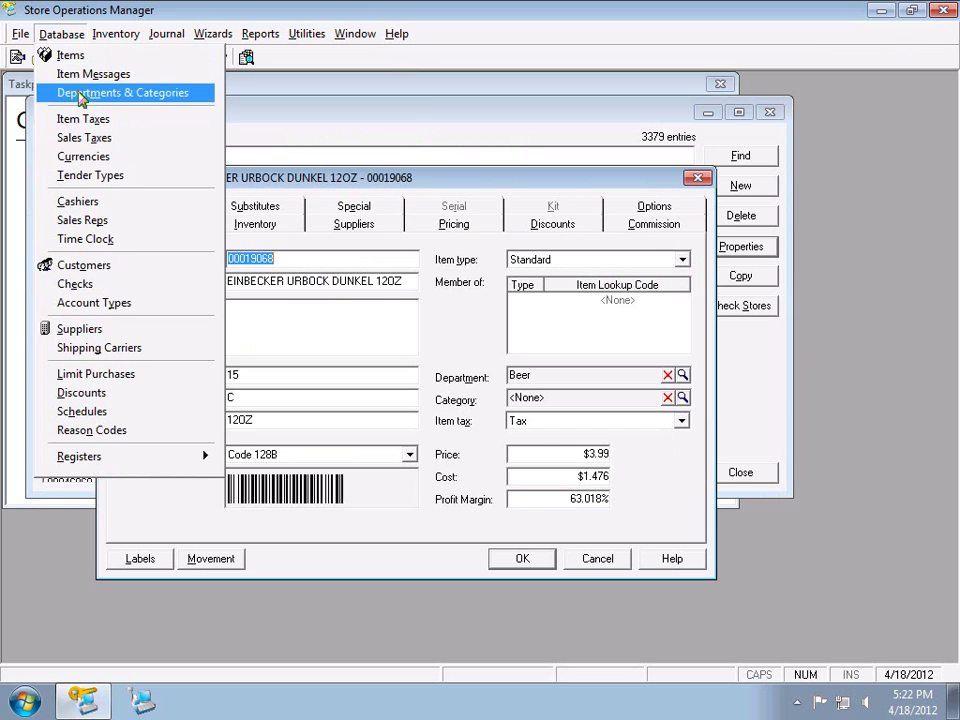
left_click(122, 92)
left_click_drag(336, 214, 690, 242)
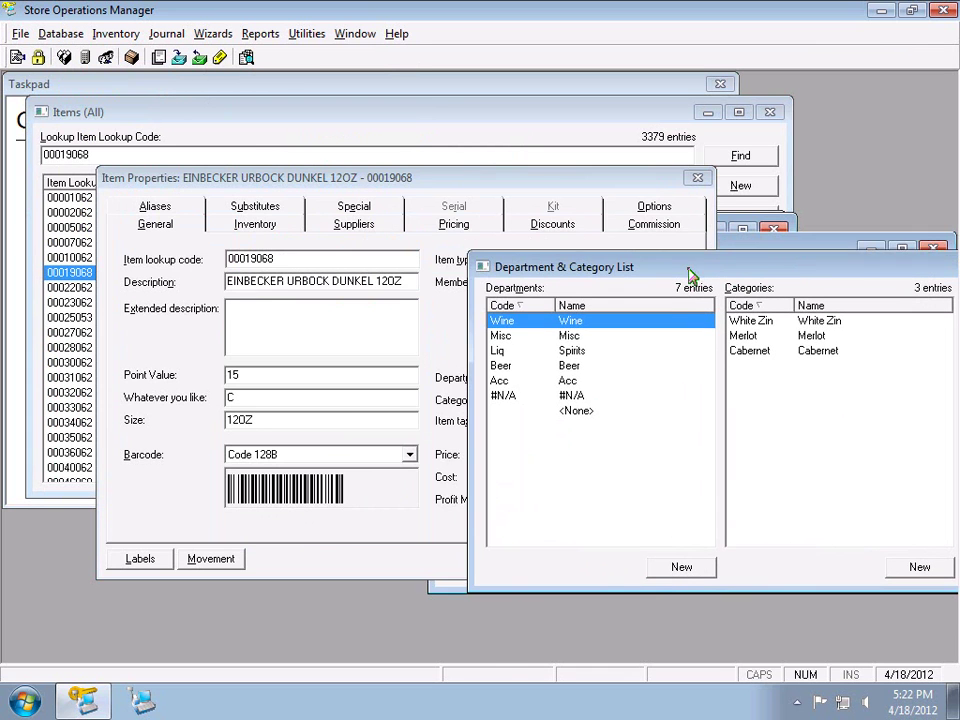
left_click_drag(575, 177, 445, 133)
left_click_drag(667, 274, 576, 246)
left_click(418, 332)
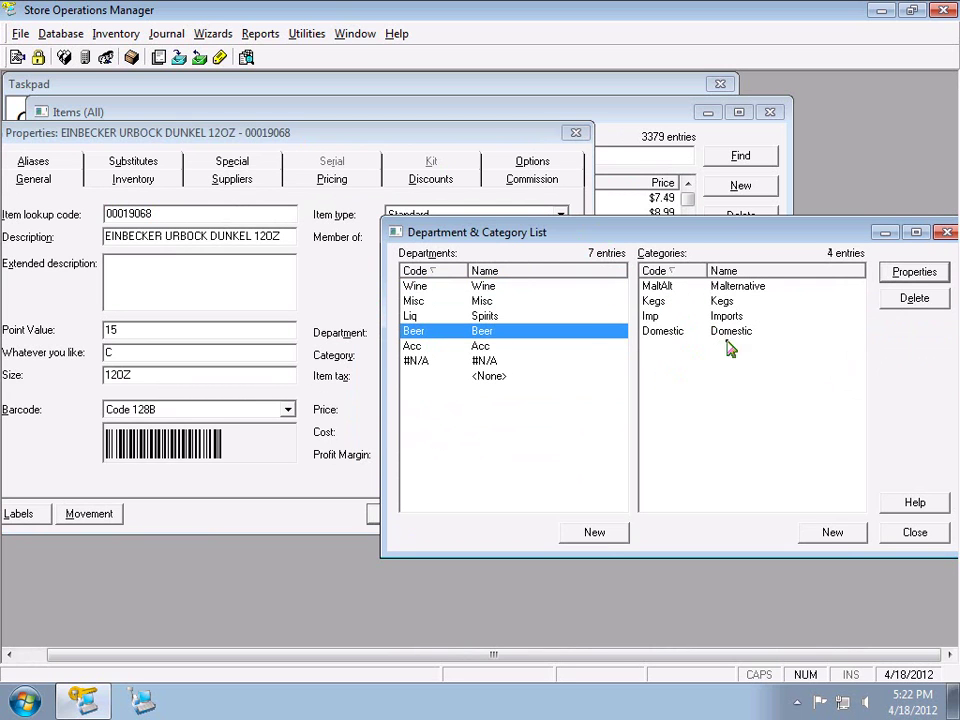
Bring the item properties to the front and tile the open windows vertically
left_click(360, 372)
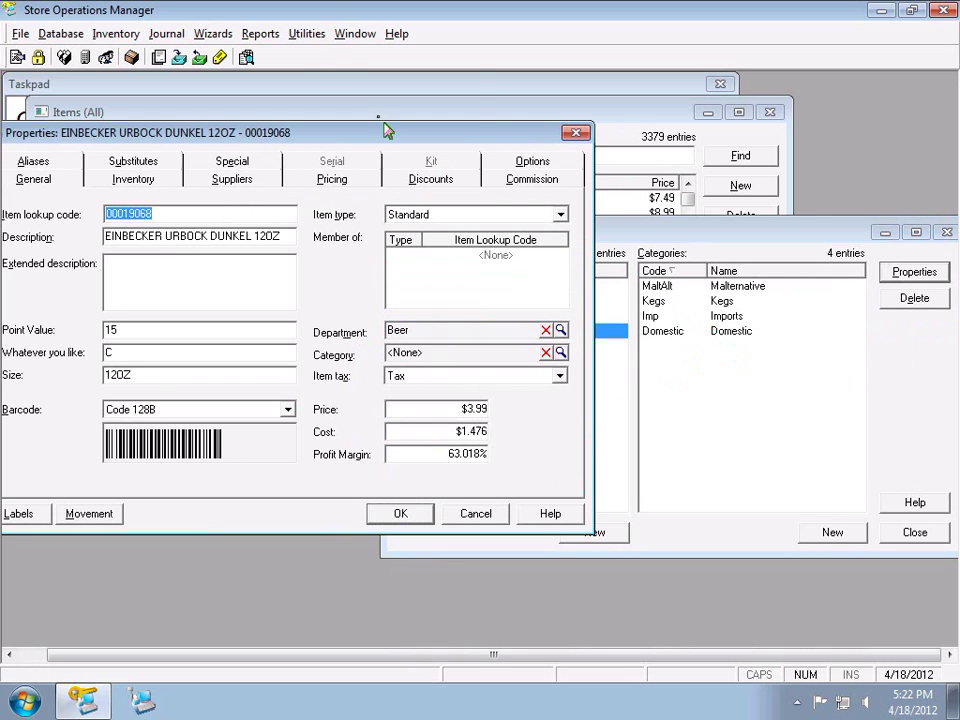
left_click(312, 36)
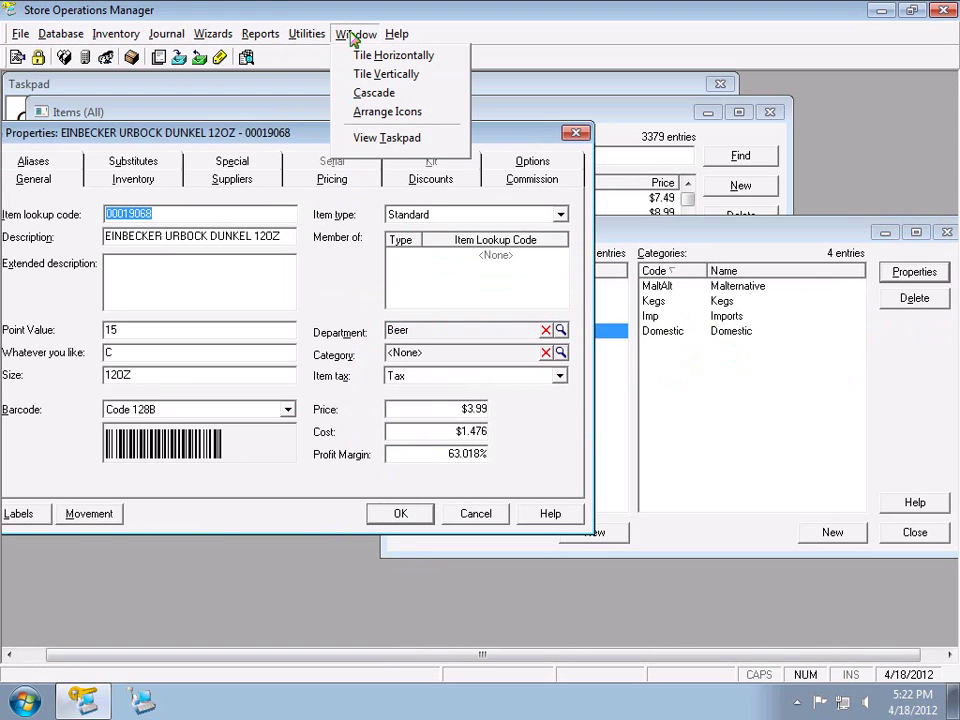
left_click(389, 76)
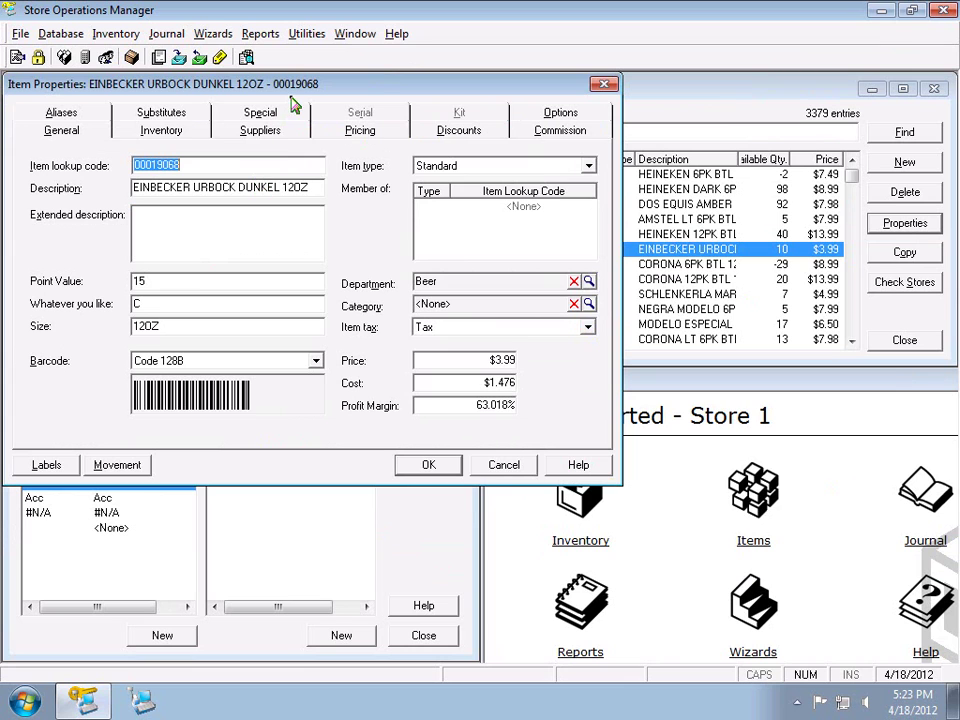
View the version and software configuration information about Store Operations Manager, and close it
left_click(396, 34)
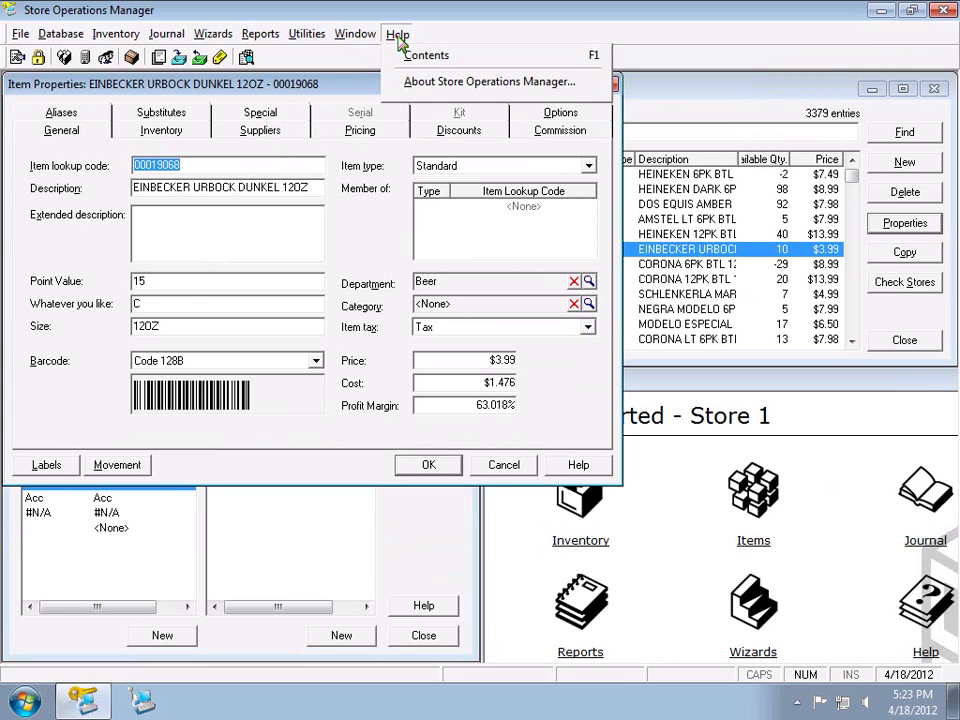
left_click(424, 84)
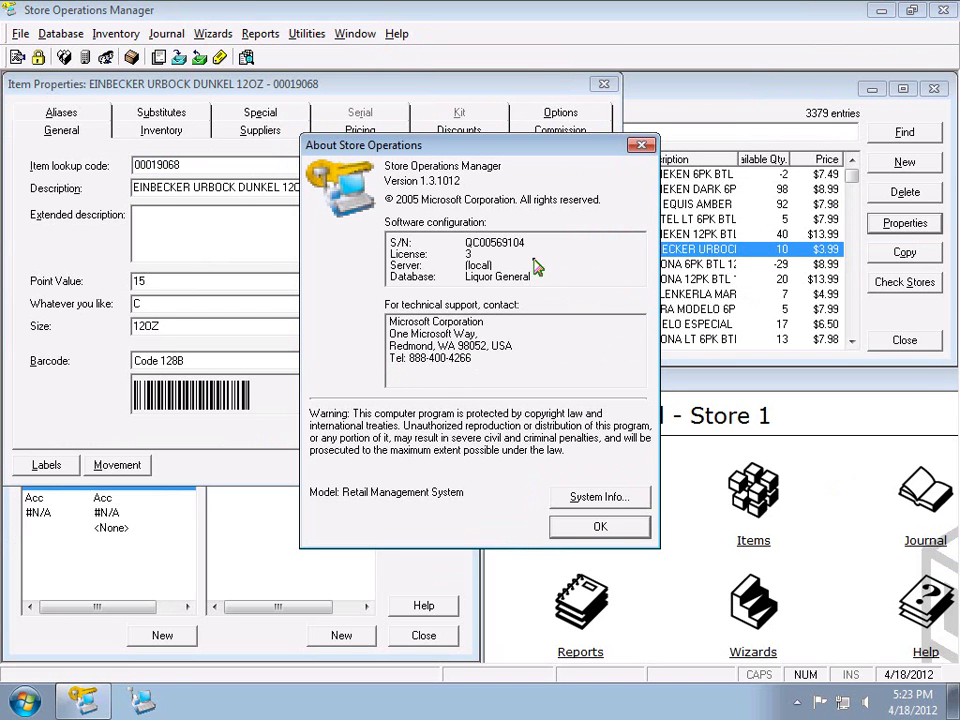
left_click(641, 146)
View the contents of the Store Operations Online Help and close the help window
left_click(398, 34)
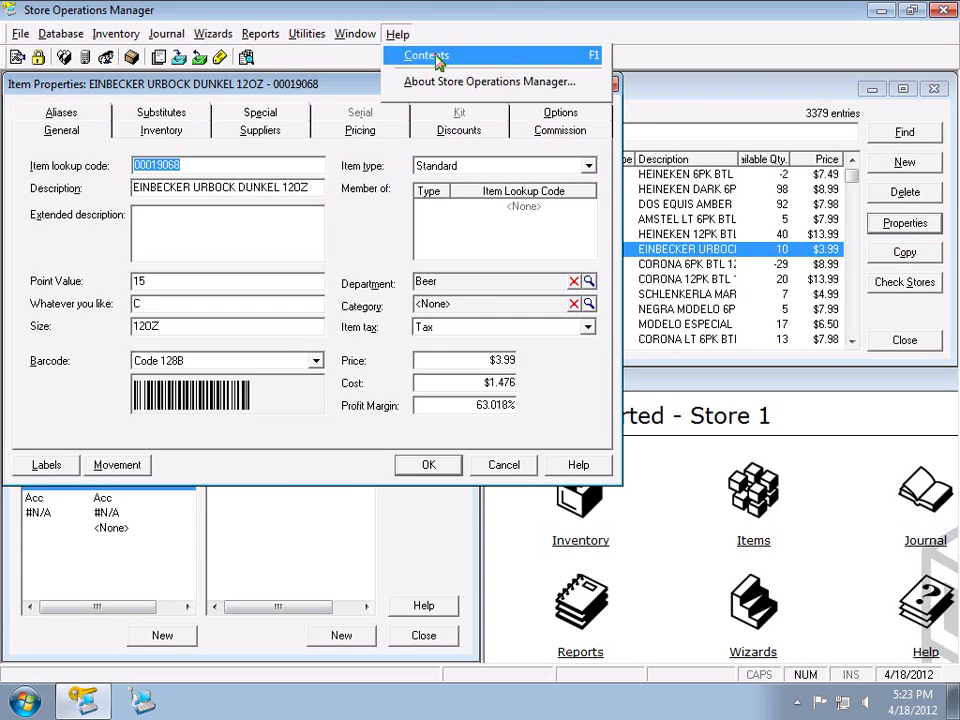
left_click(430, 56)
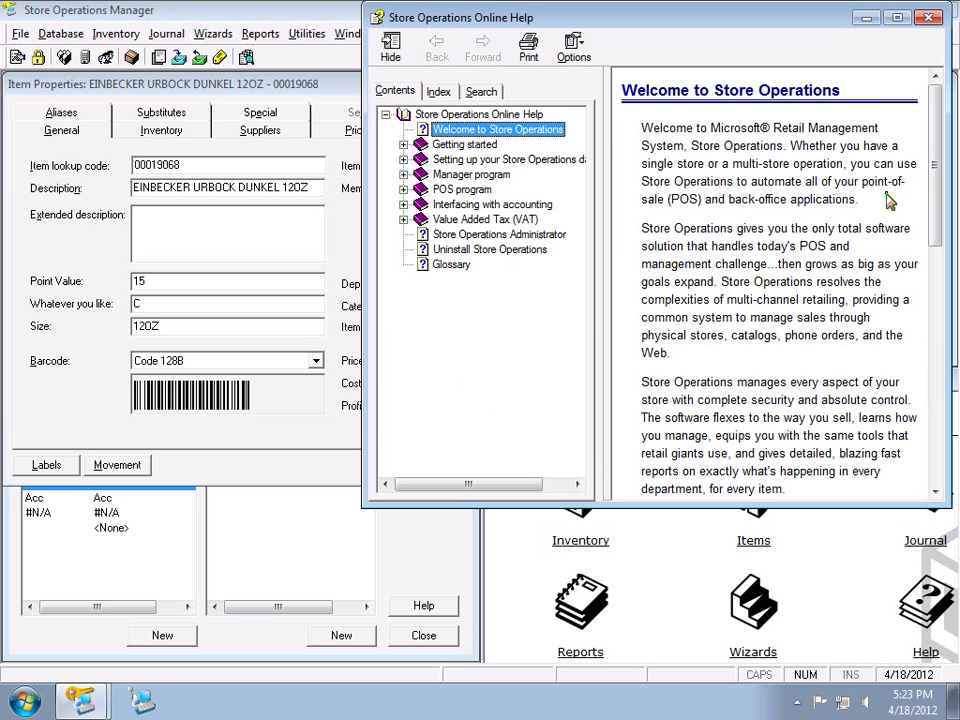
left_click(928, 18)
left_click(398, 34)
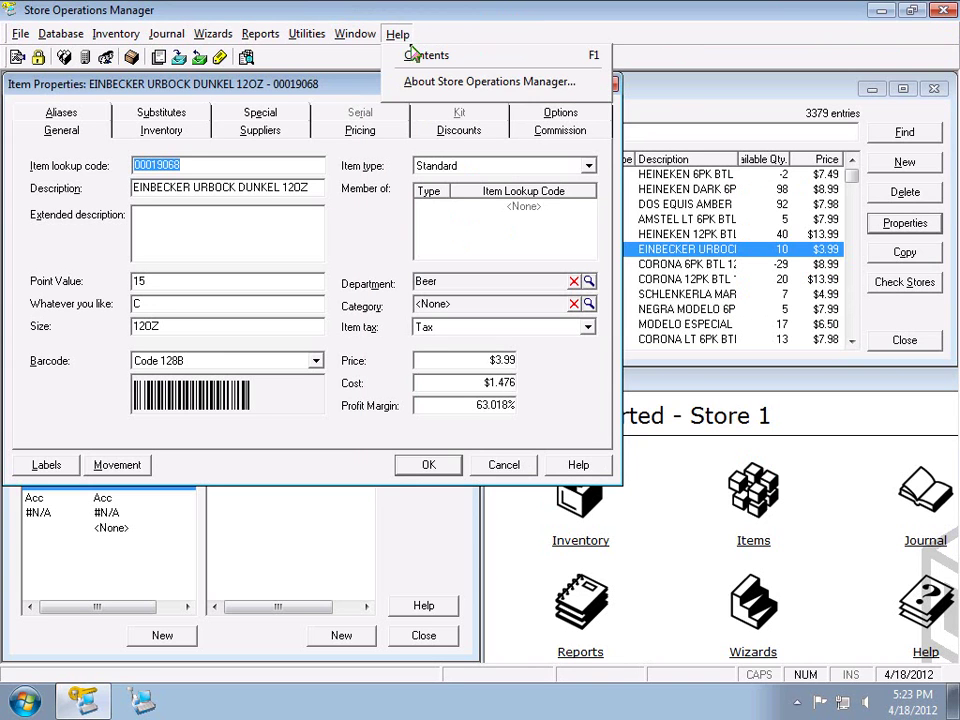
left_click(300, 20)
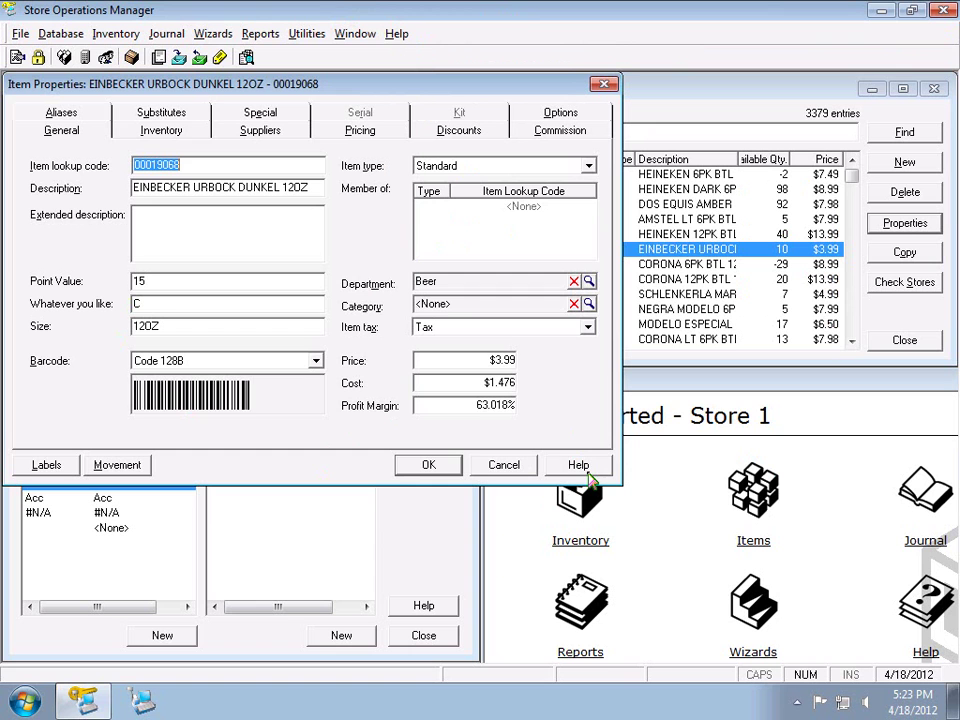
Show the item's Inventory properties, open their context help, and highlight the topic heading "Standard Item - Inventory tab"
left_click(172, 145)
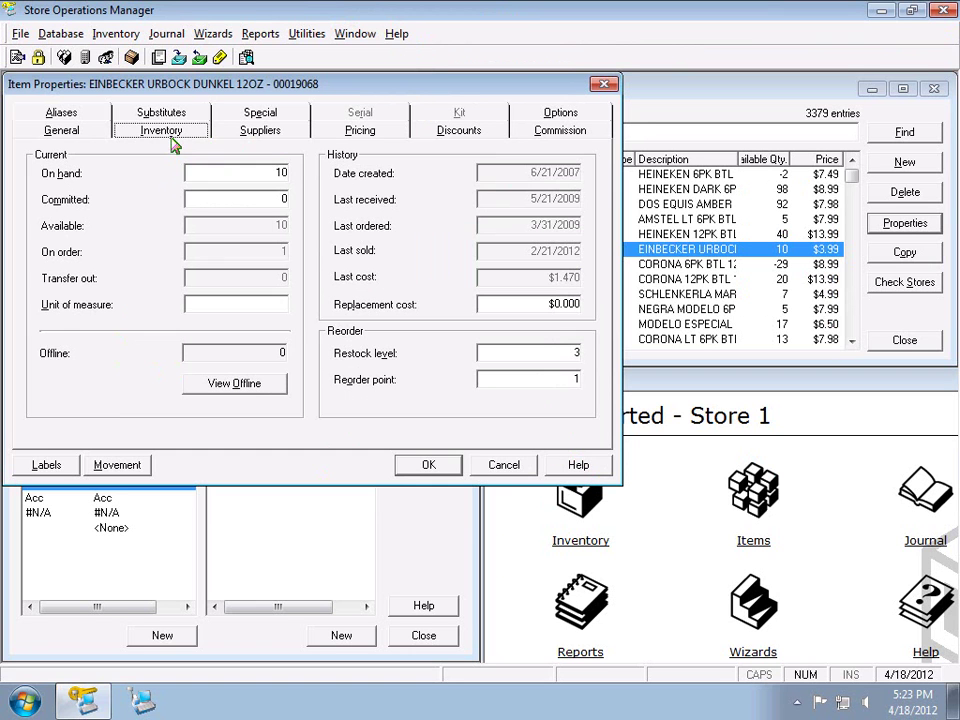
left_click(575, 464)
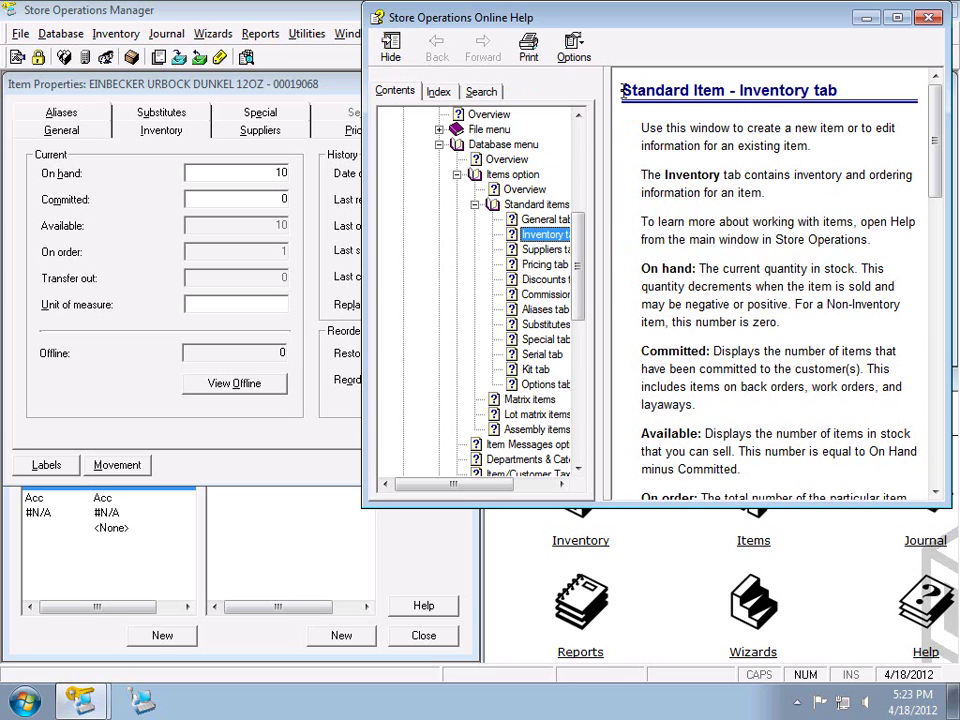
left_click_drag(621, 88, 836, 92)
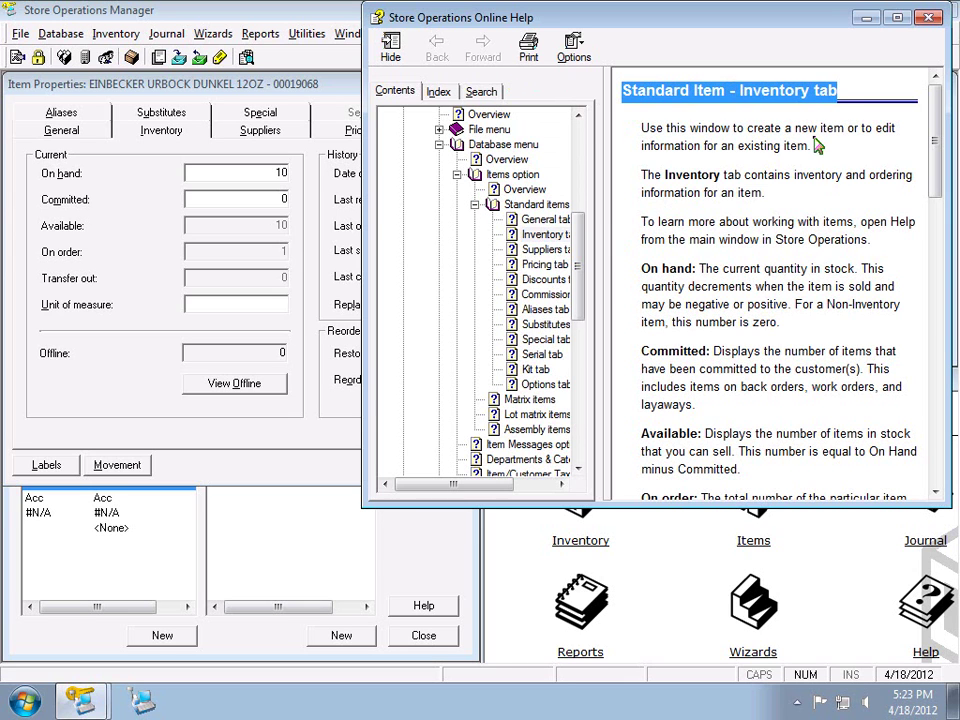